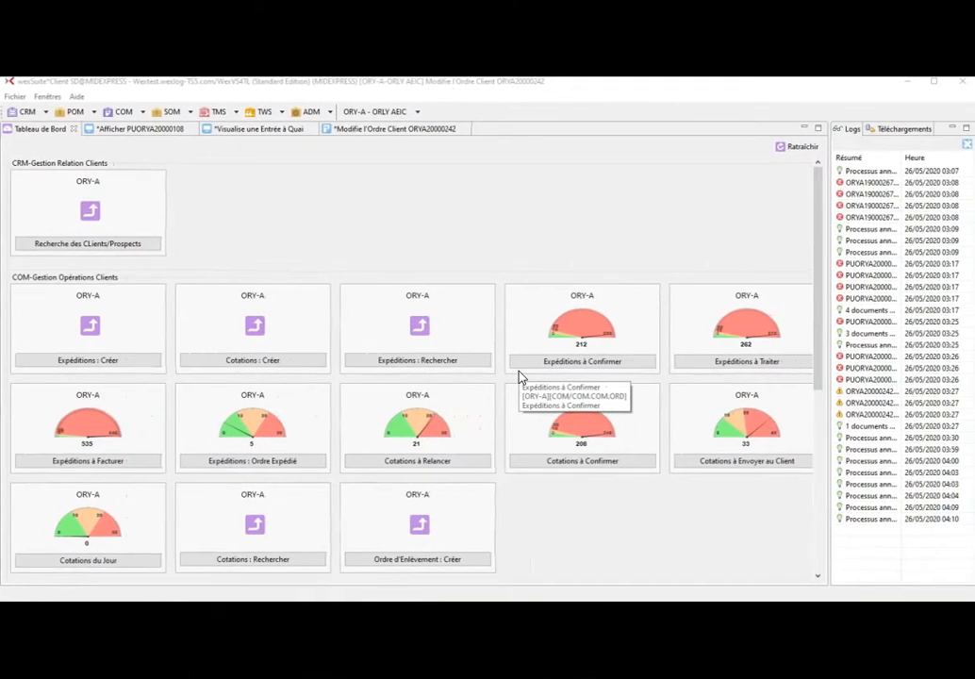
Step: Review the open pickup order, dock entry and client order records one after another
click(166, 133)
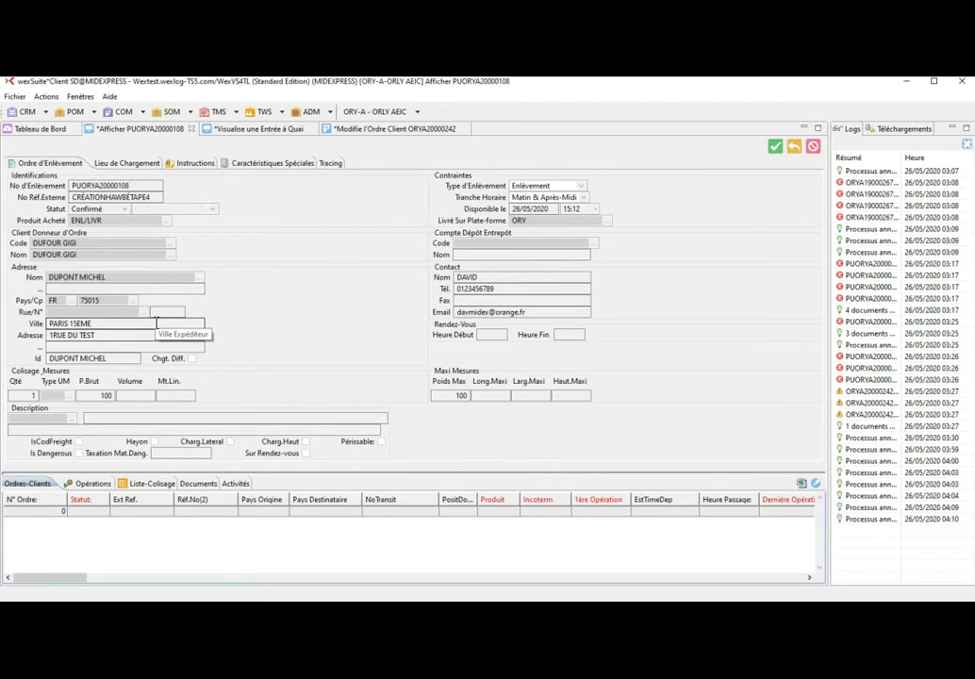
click(264, 131)
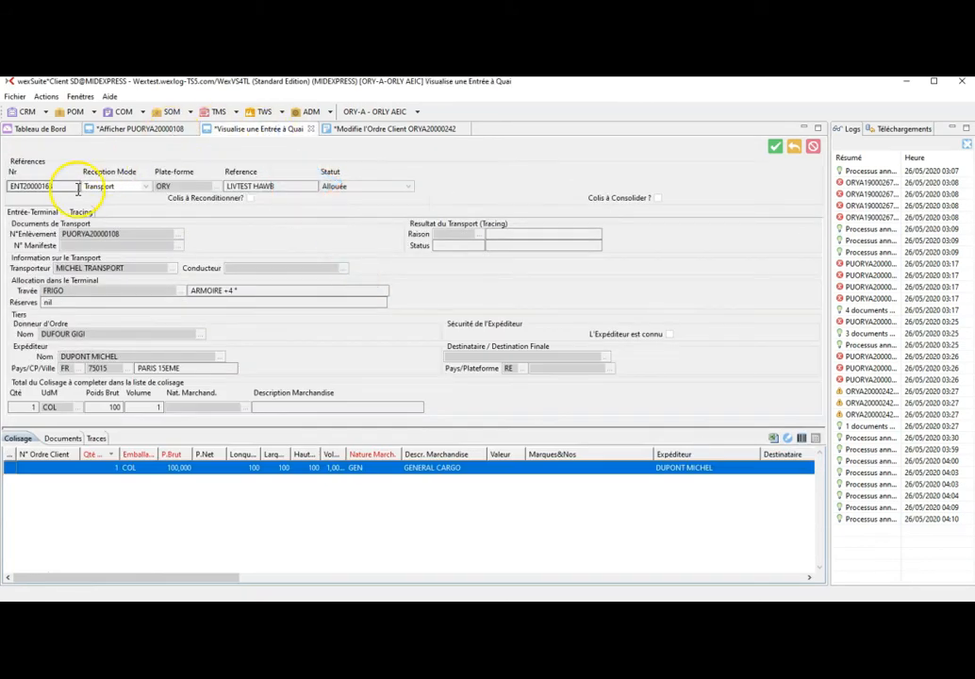
click(383, 131)
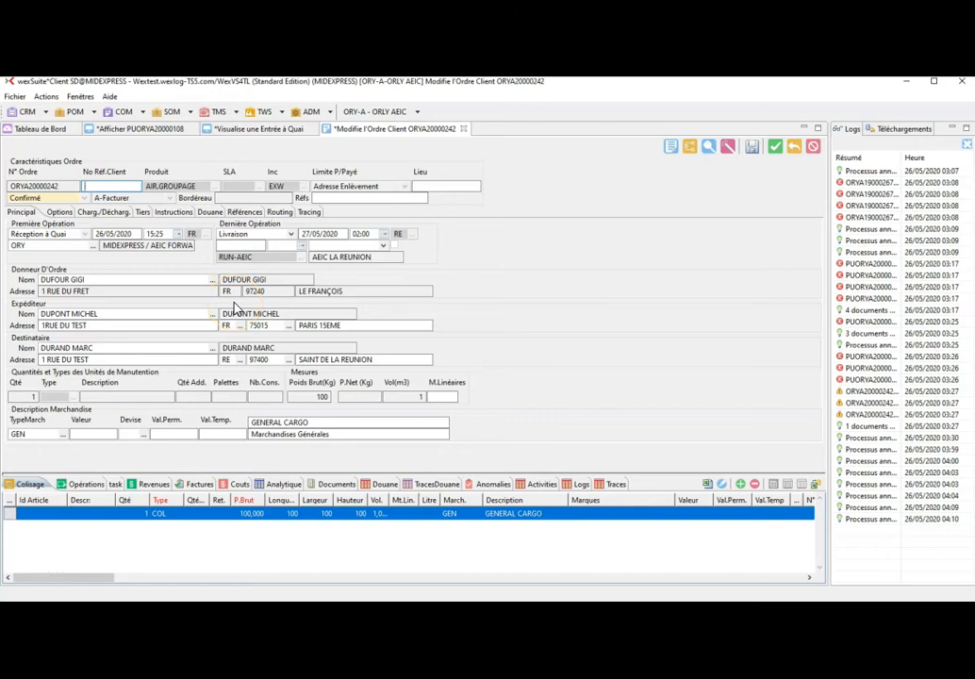
click(30, 572)
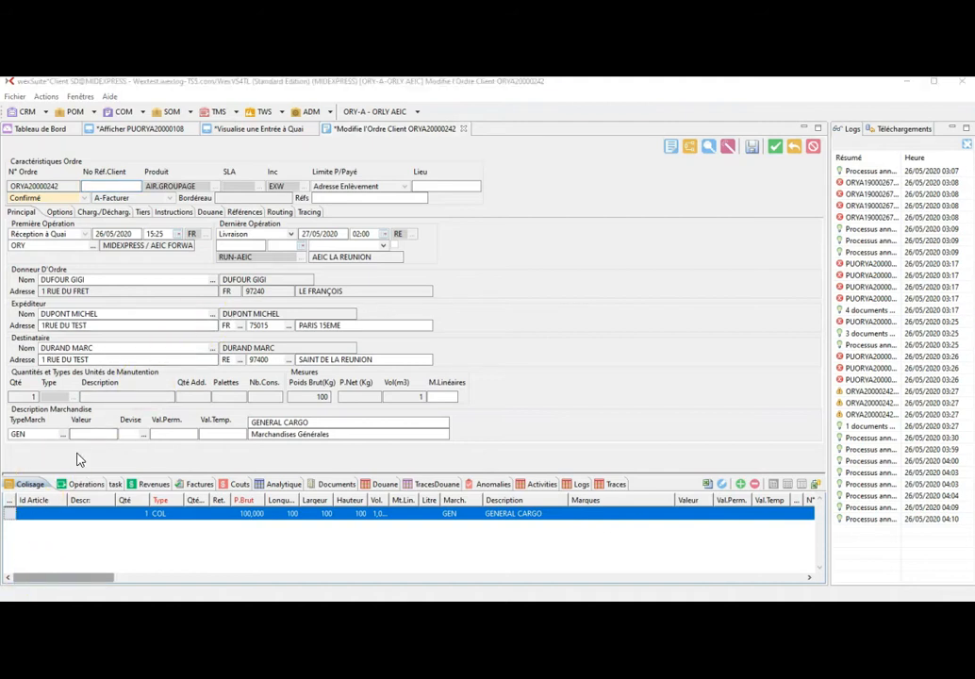
Step: Start an airline LTA reservation for air freight, created from a transport programme
click(231, 115)
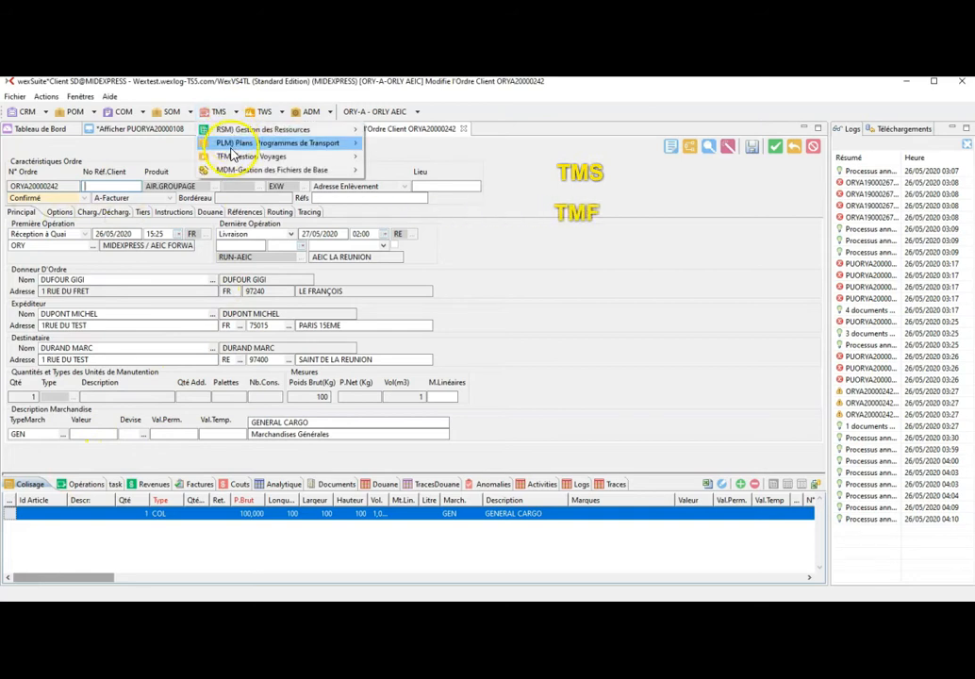
mouse_move(228, 162)
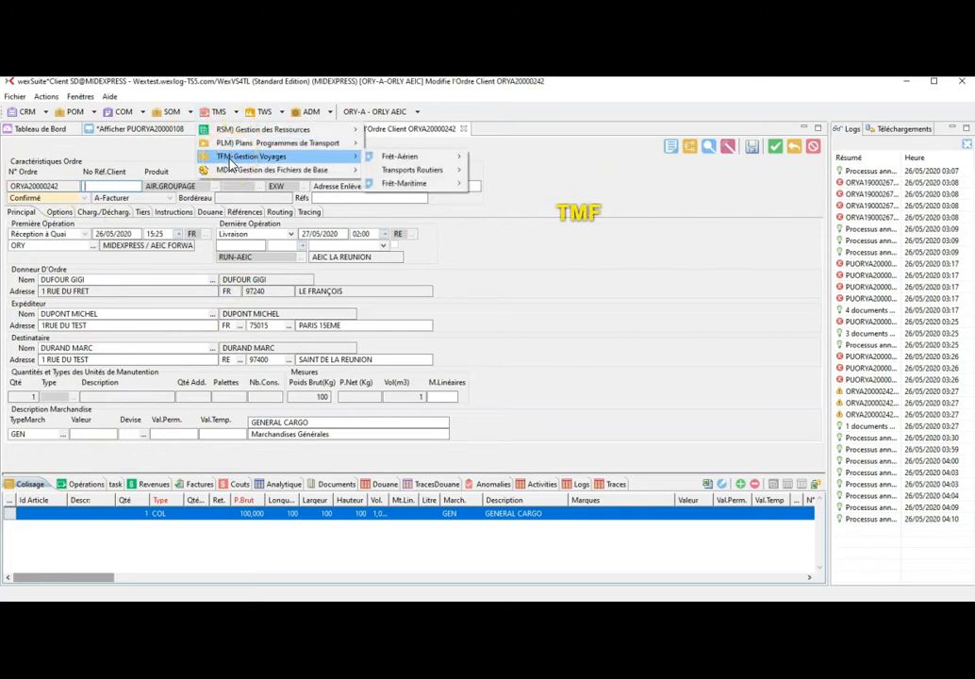
mouse_move(385, 158)
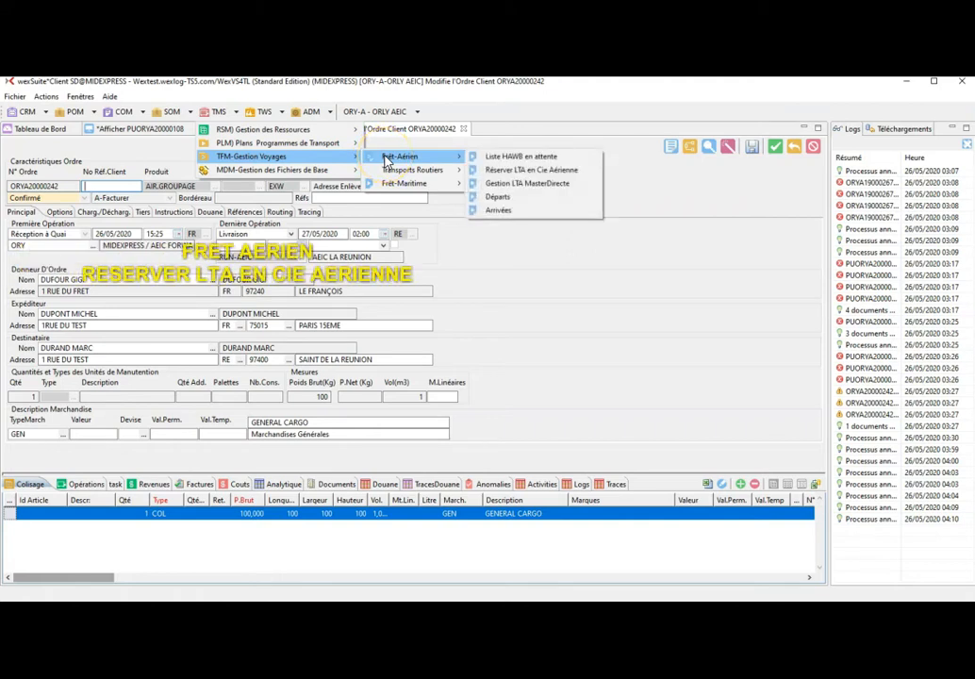
click(545, 174)
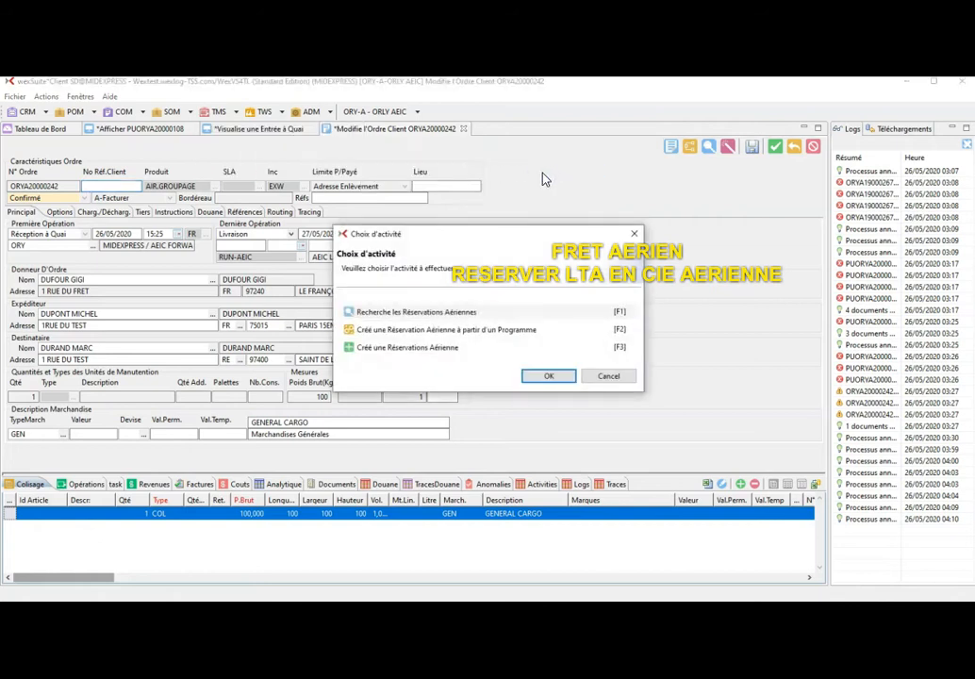
double_click(440, 331)
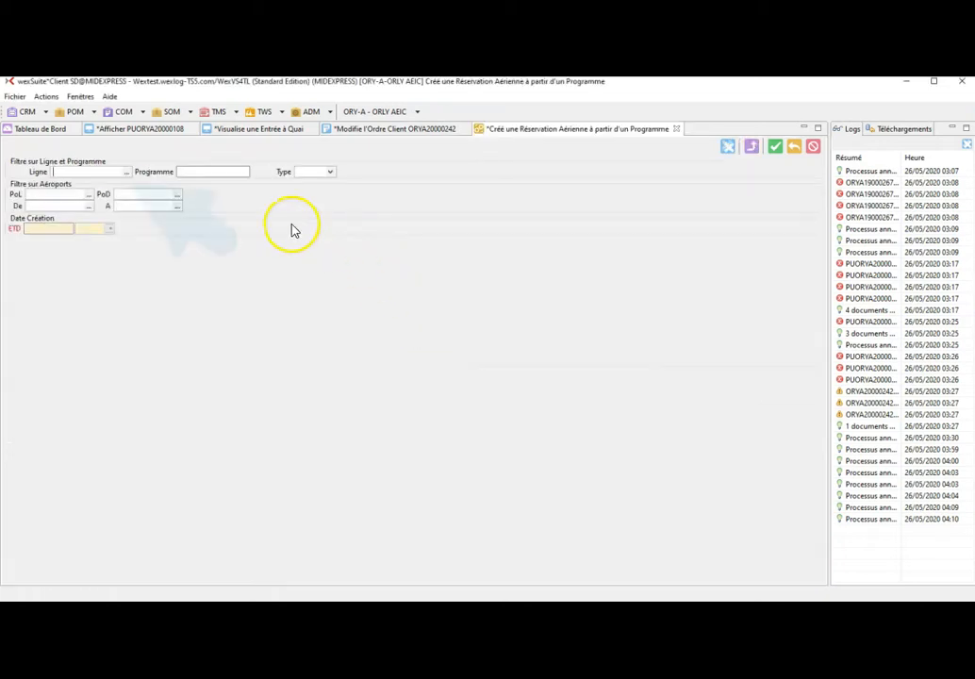
Step: Filter the programmes by line ORY-RUN-CONSO and set the ETD to 28/05/2020 12:00
click(126, 172)
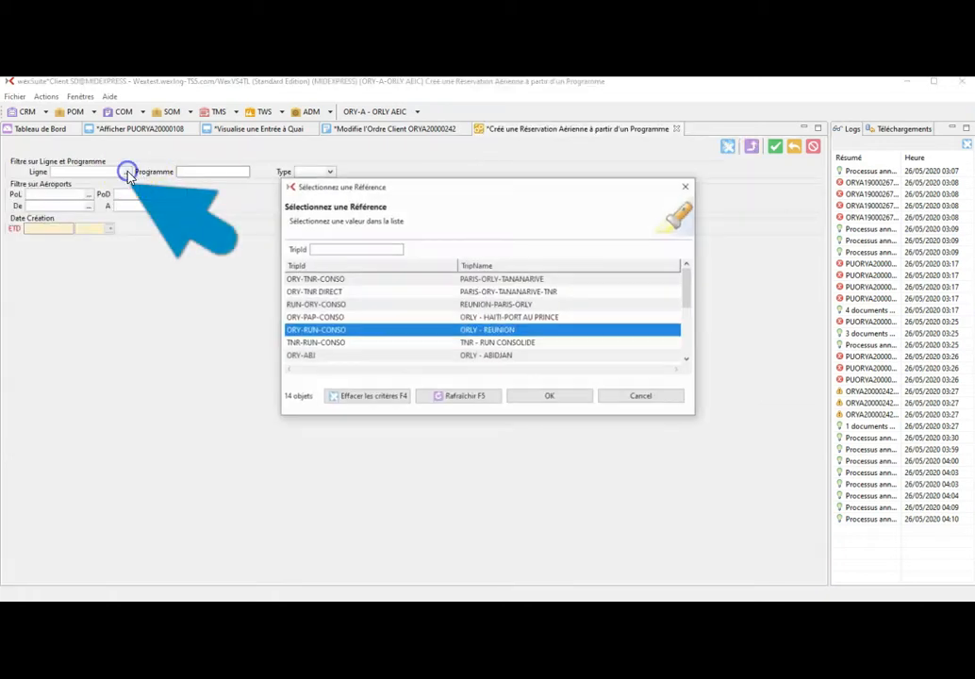
click(535, 397)
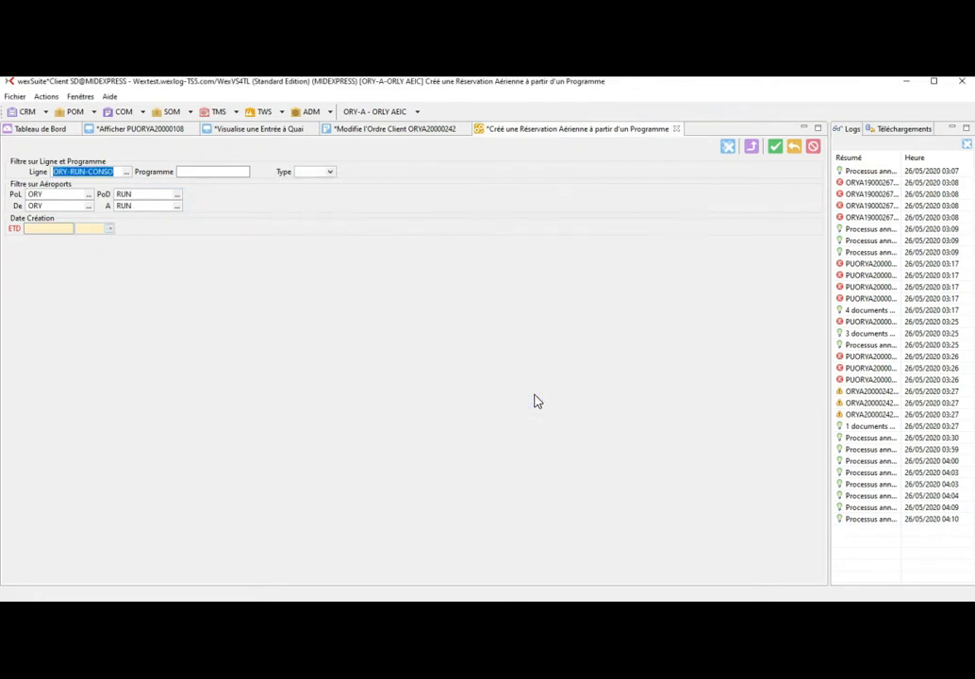
click(110, 229)
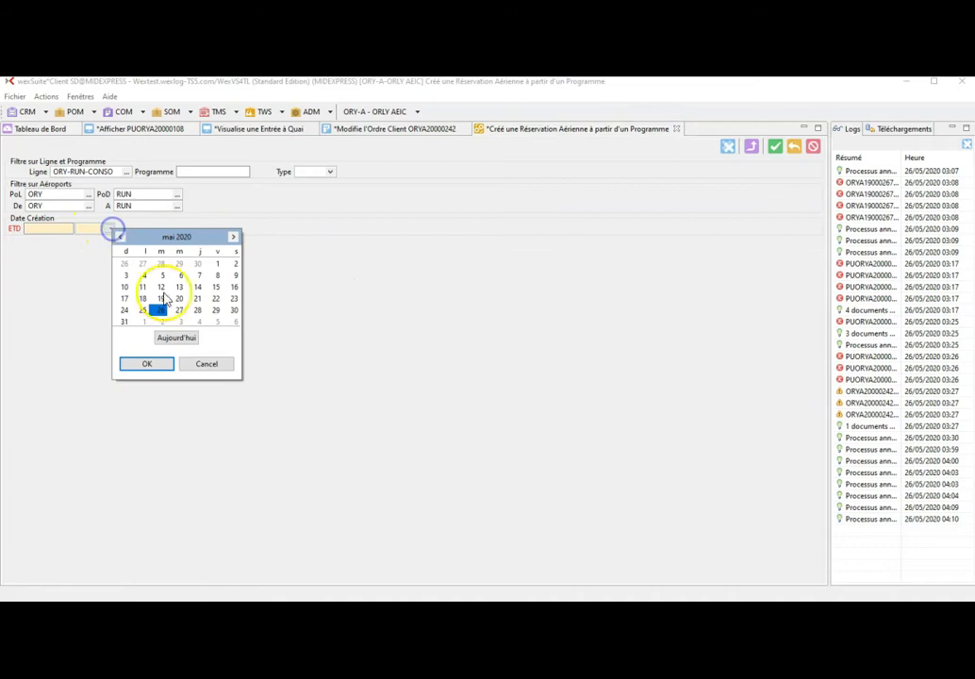
click(197, 309)
click(147, 364)
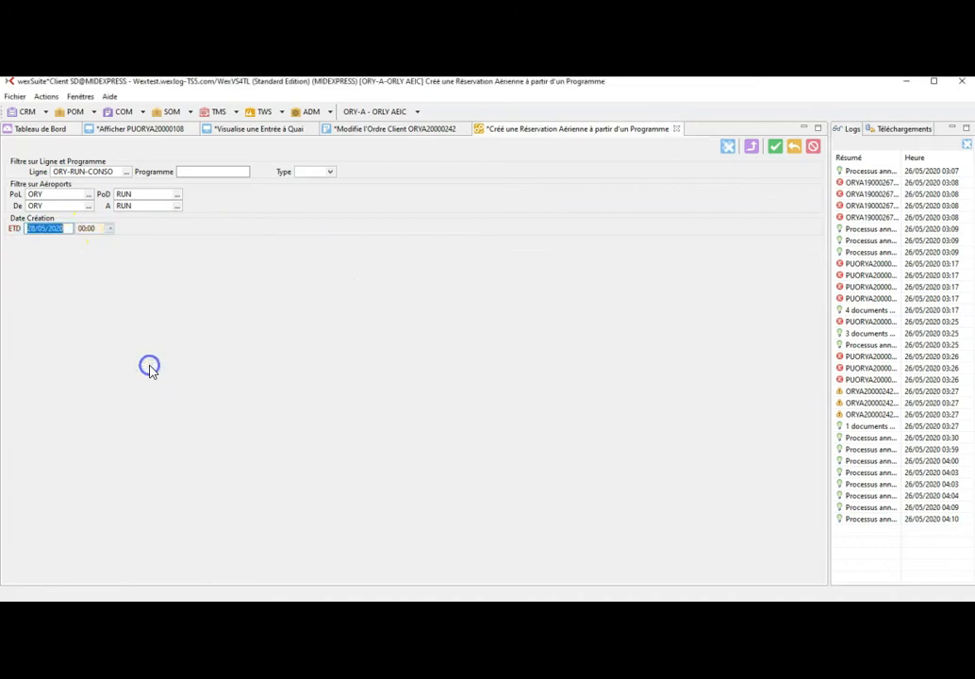
click(83, 228)
text(12)
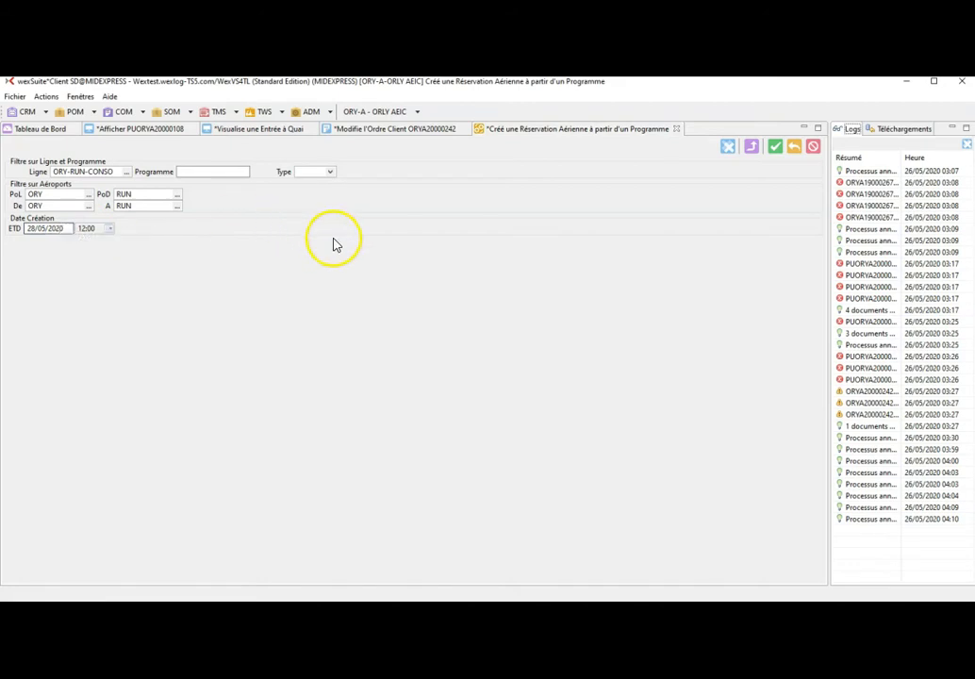
Step: List the matching air programmes and create the reservation from programme ORY-RUN-MK045
click(775, 147)
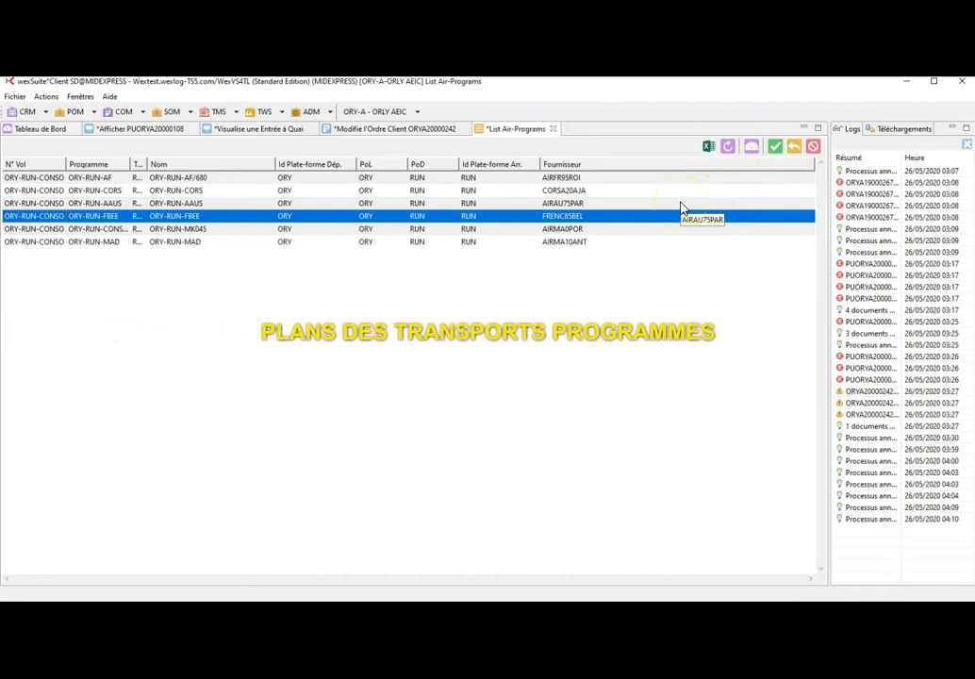
click(522, 229)
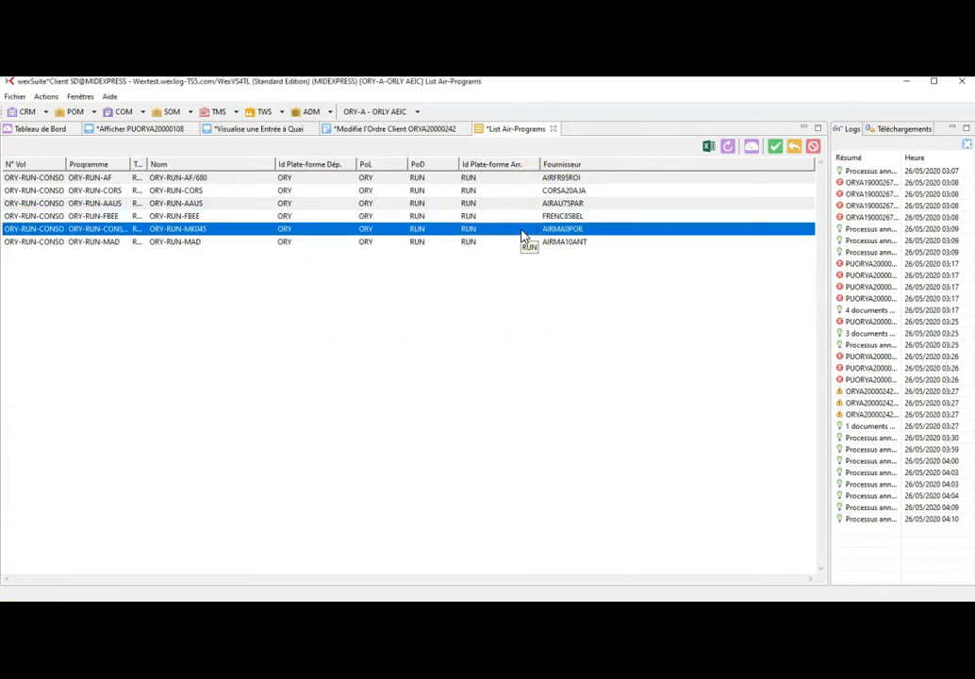
click(775, 146)
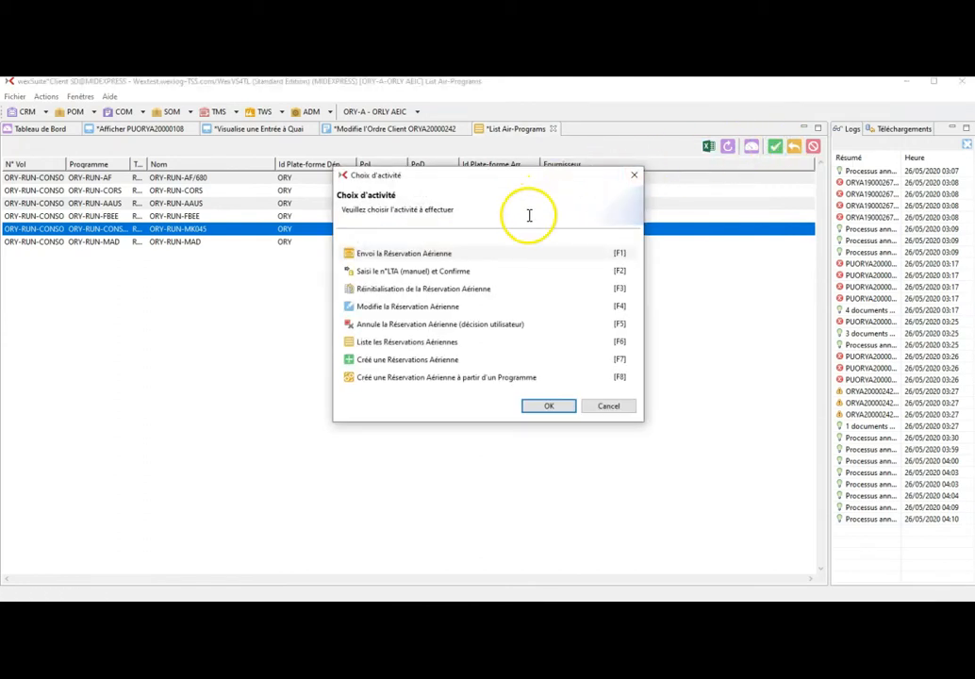
Step: Send and confirm the air reservation, ending with its record displayed
double_click(463, 258)
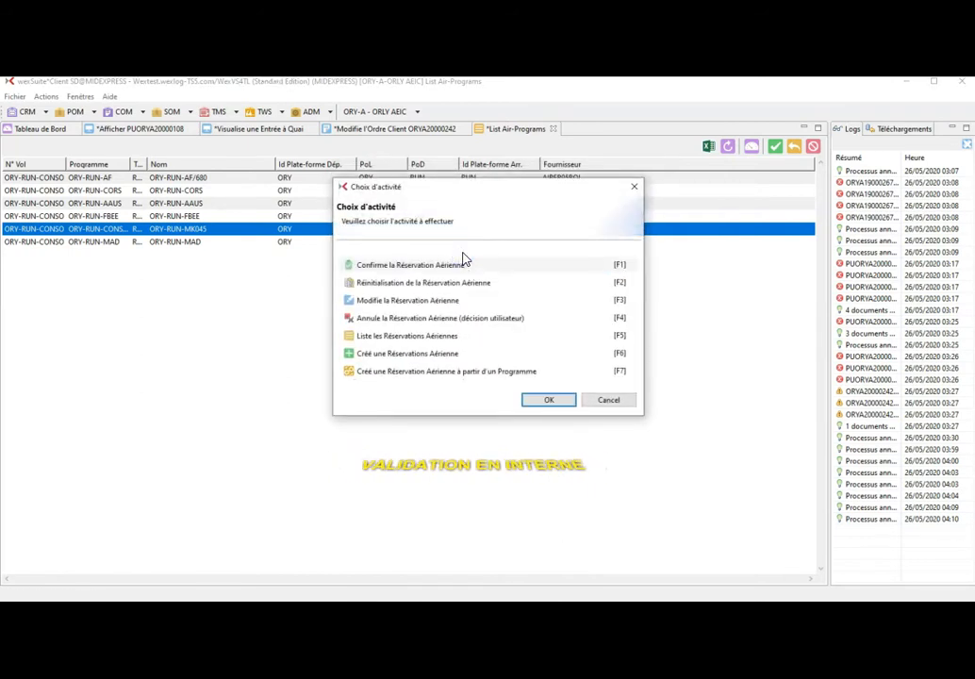
double_click(450, 269)
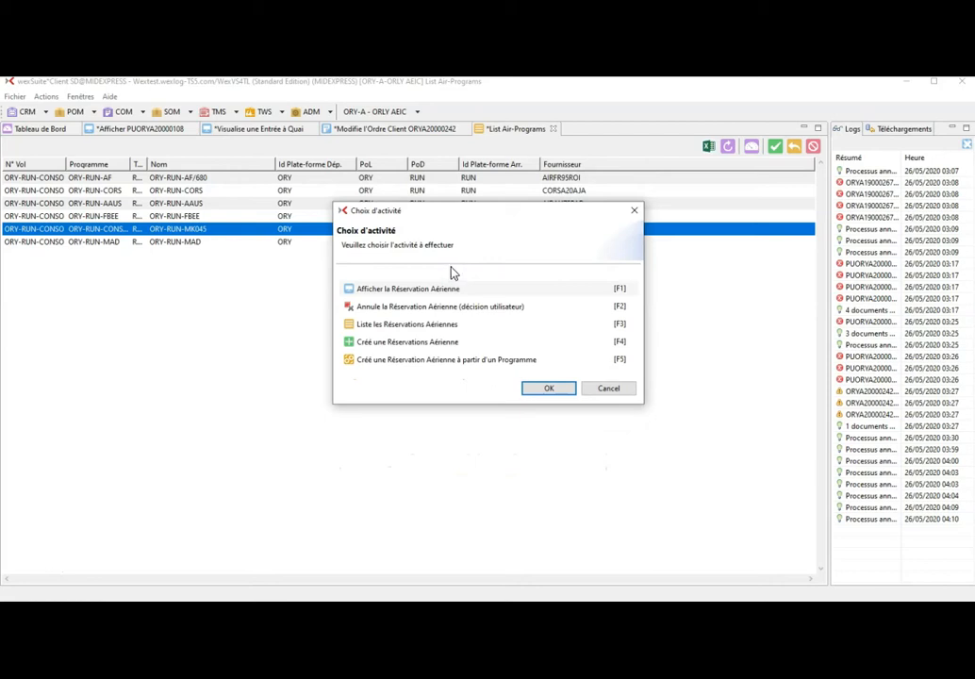
double_click(439, 288)
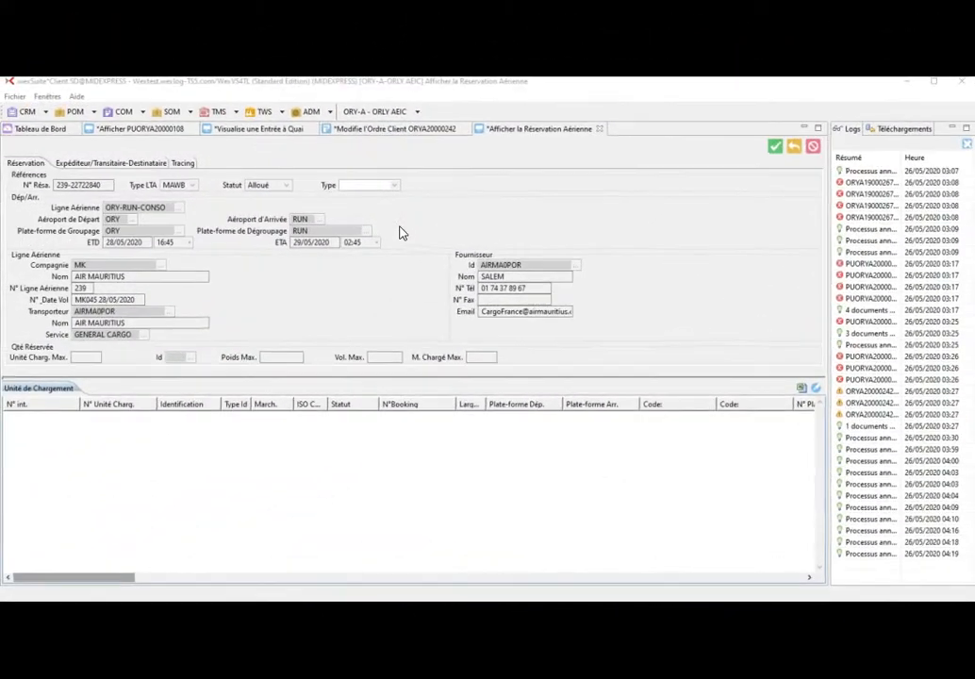
Step: Find the reserved LTA by its S/MAWB number in the master/direct LTA management and open it for editing
click(213, 112)
mouse_move(243, 163)
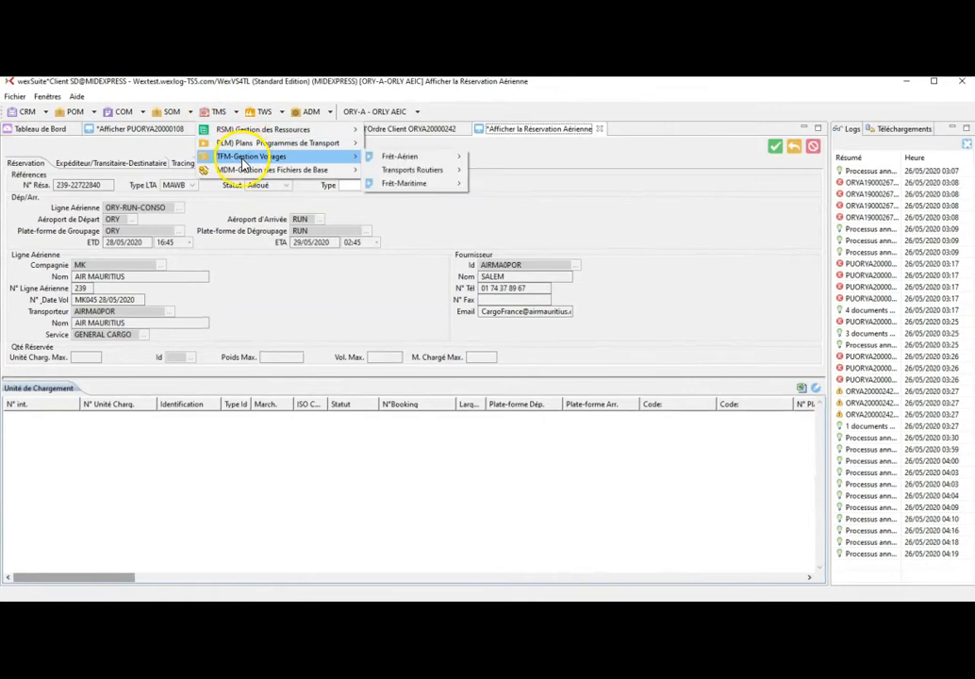
mouse_move(403, 156)
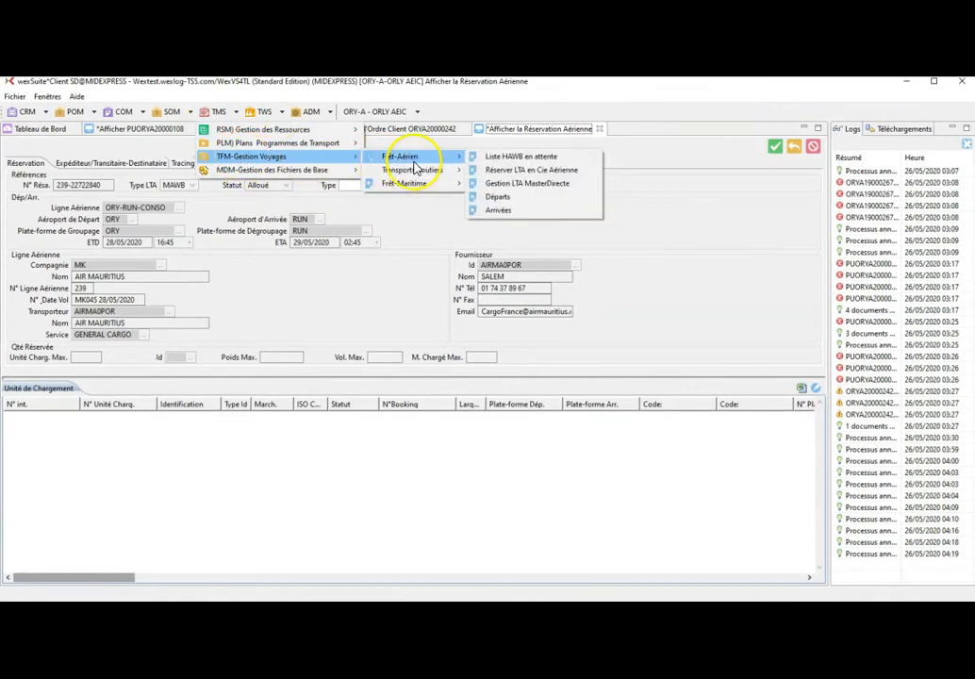
click(517, 185)
click(447, 173)
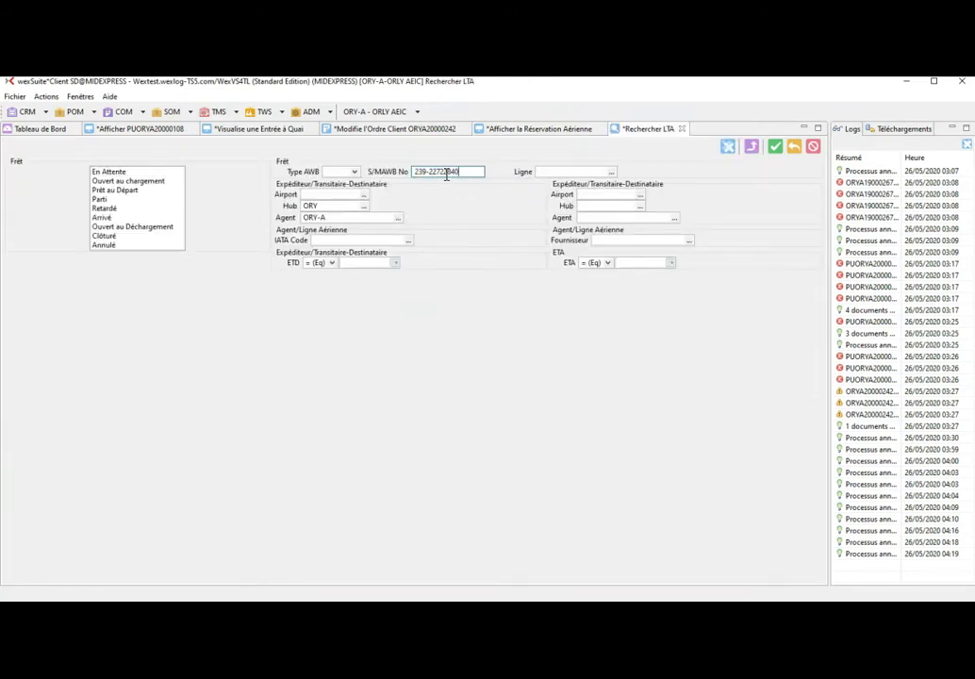
click(774, 147)
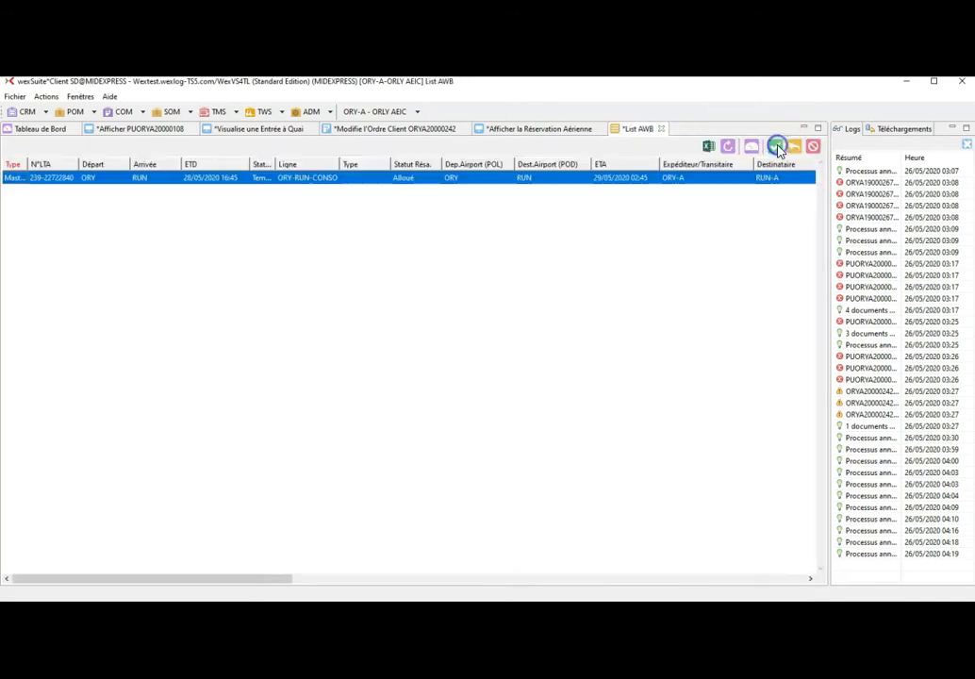
double_click(336, 182)
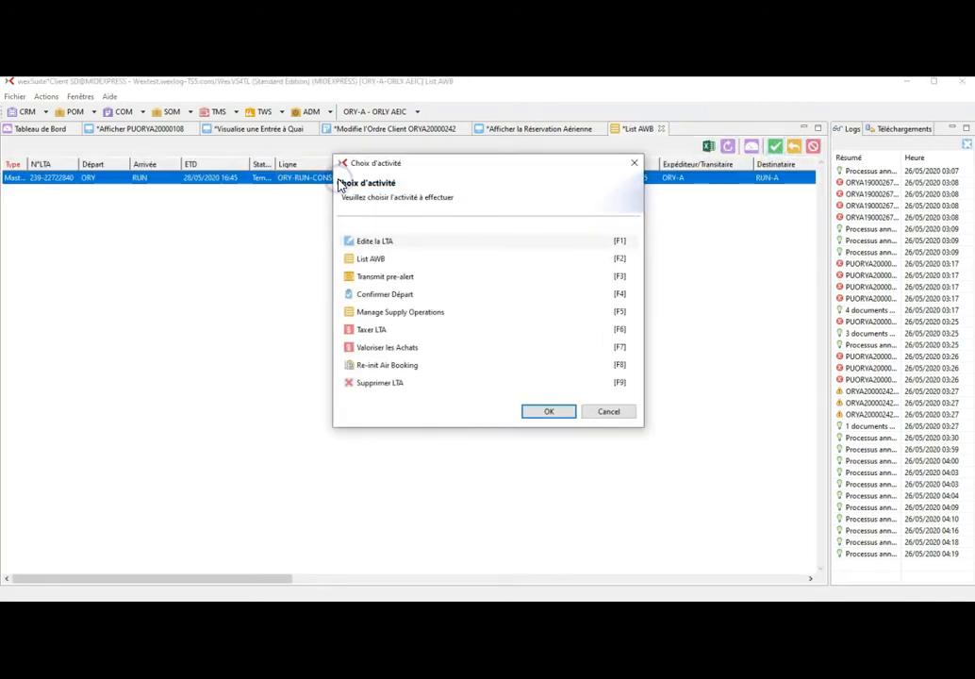
double_click(391, 244)
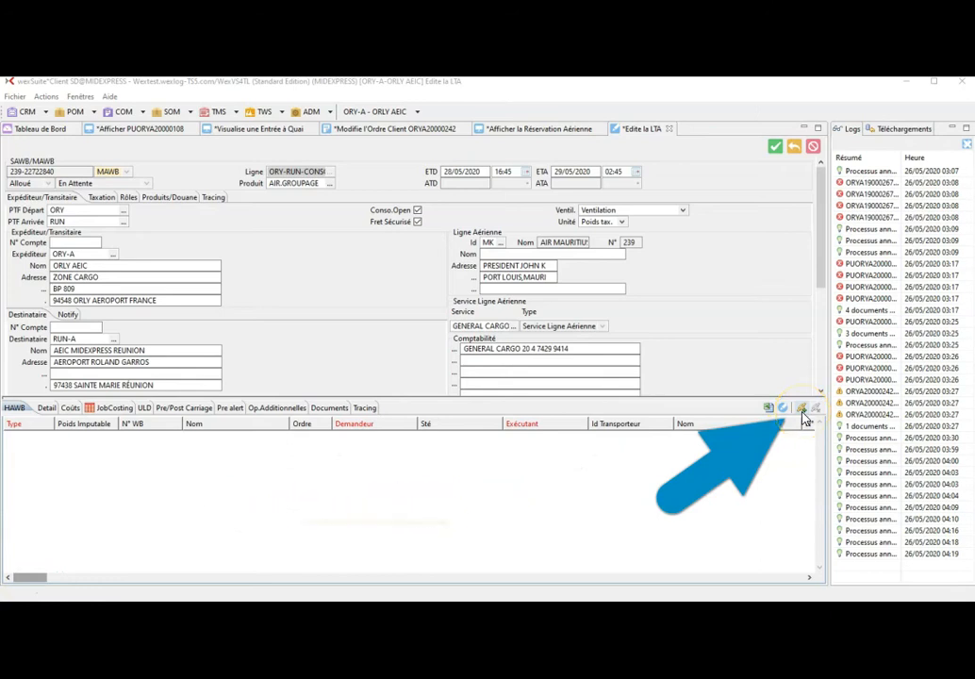
Step: Associate the HAWB with a chargeable weight of 333,5 from the pending client orders with the LTA
click(801, 409)
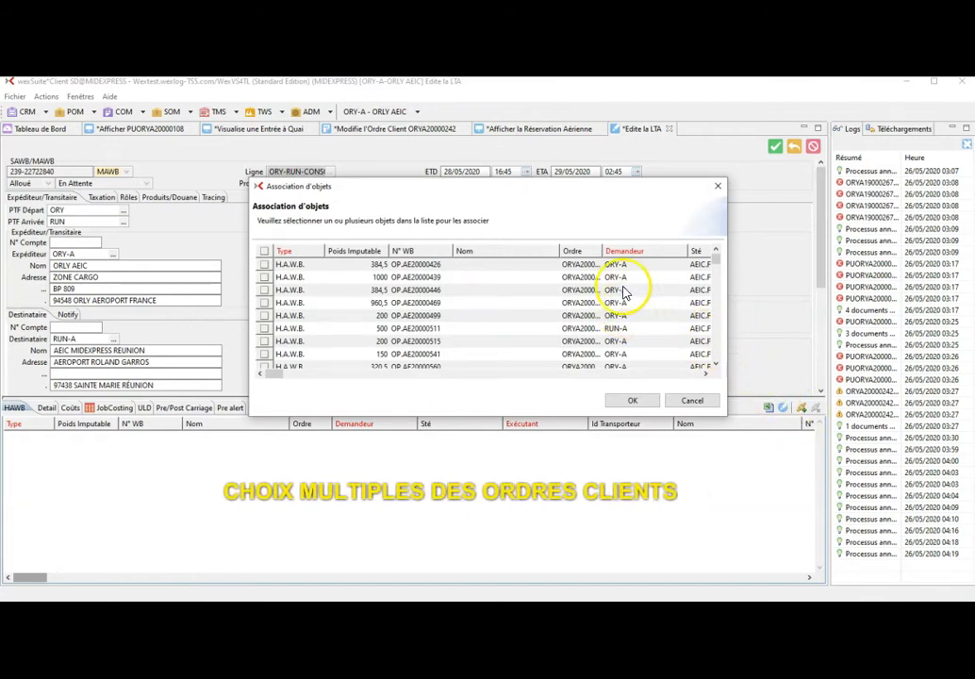
drag(602, 252, 638, 256)
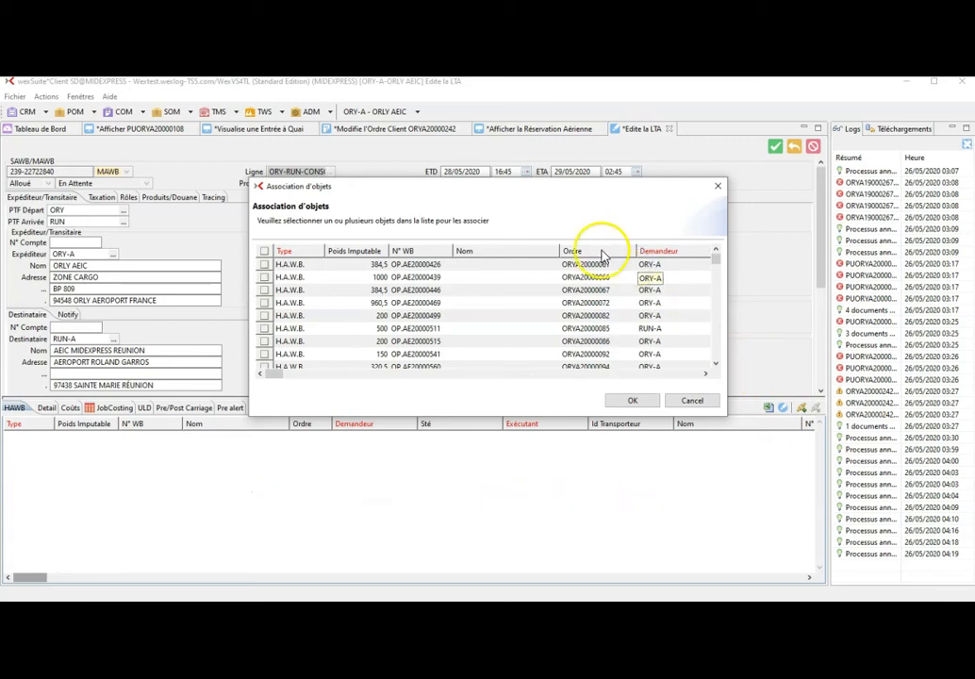
scroll(641, 341, down, 3)
click(624, 329)
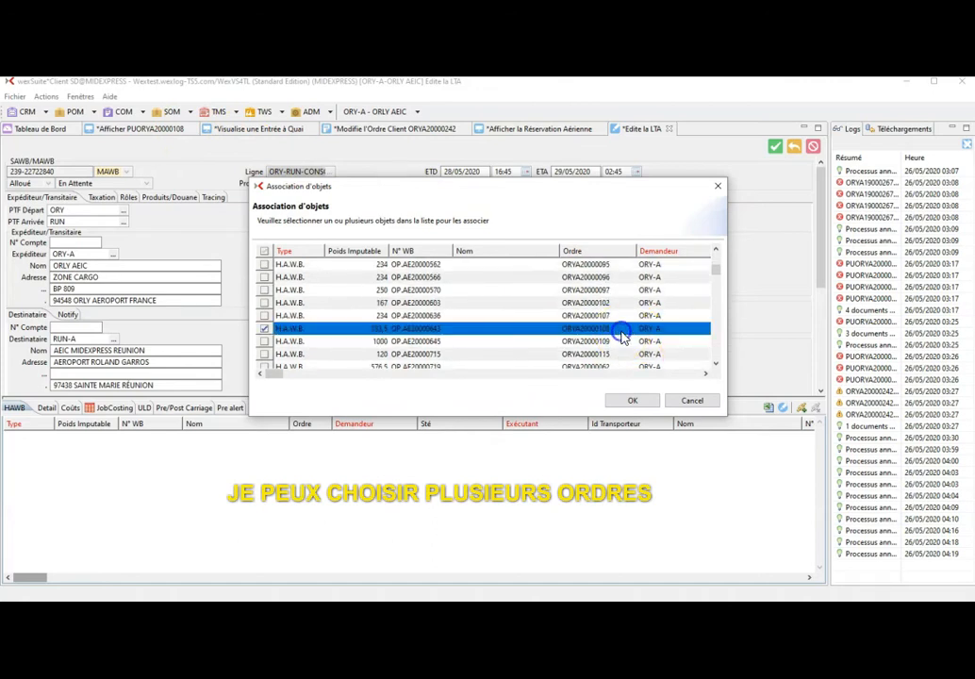
ctrl+click(298, 317)
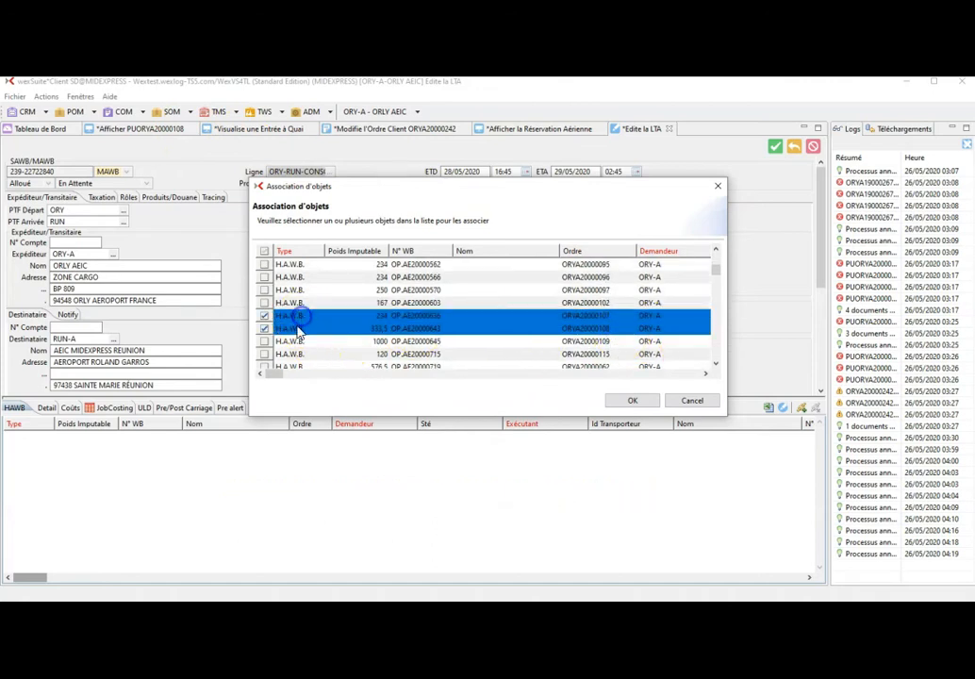
ctrl+click(289, 316)
click(628, 402)
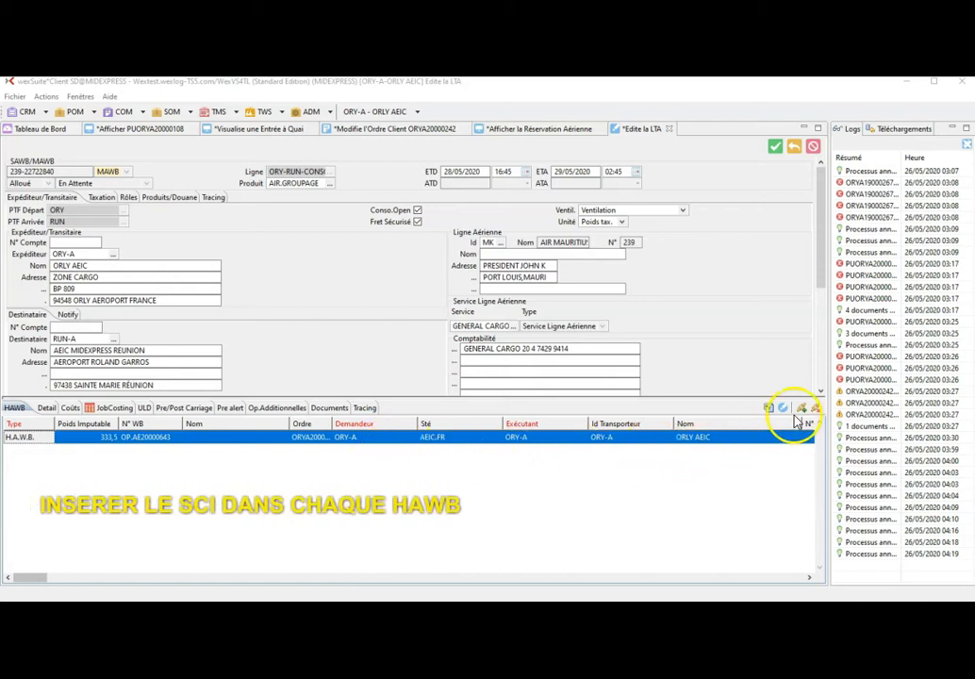
Step: Open the associated HAWB's details and set its SCI code to TF
click(755, 437)
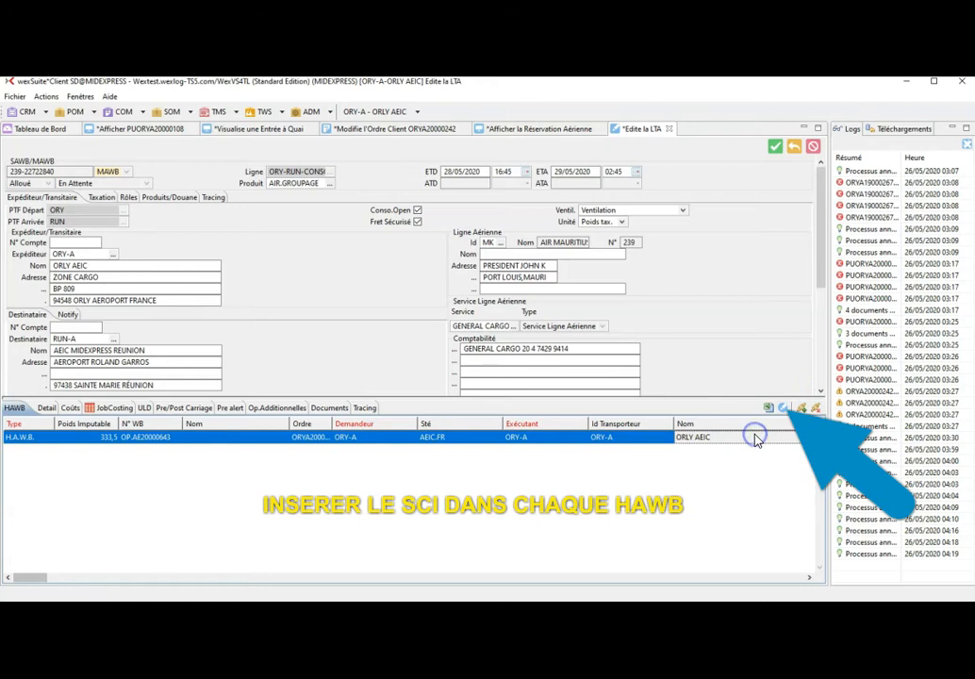
click(785, 409)
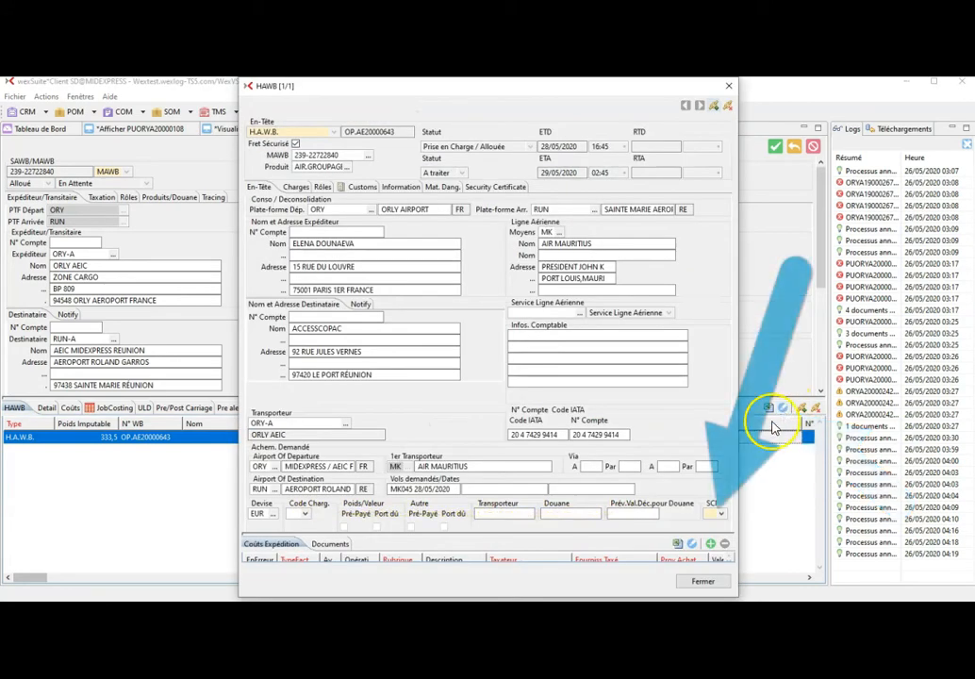
click(723, 515)
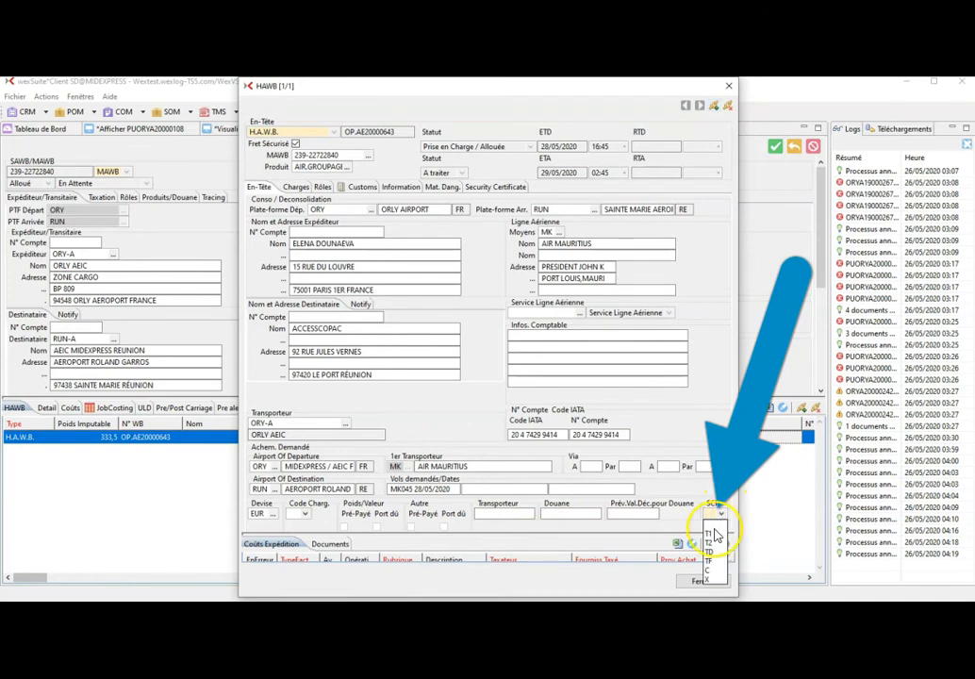
click(714, 560)
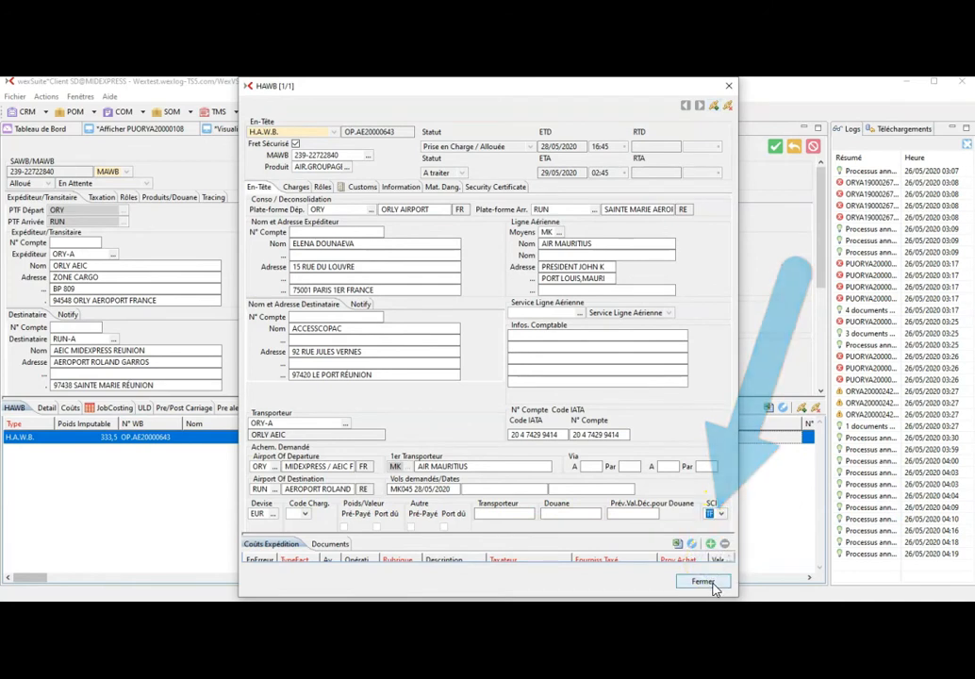
Step: Close the HAWB details and review the list of operations in the open client order
click(702, 582)
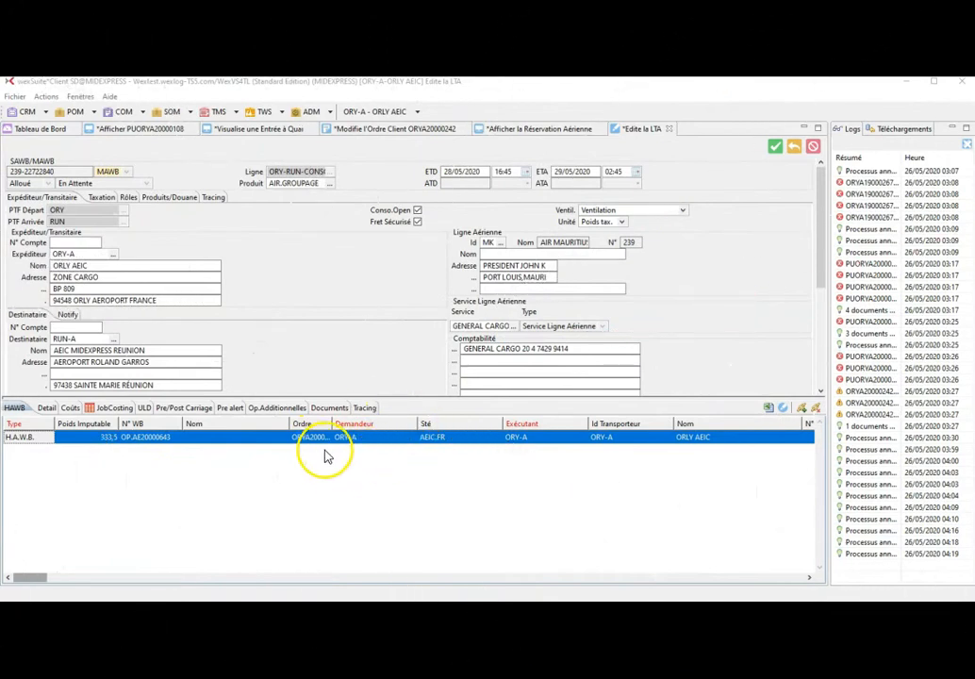
click(418, 130)
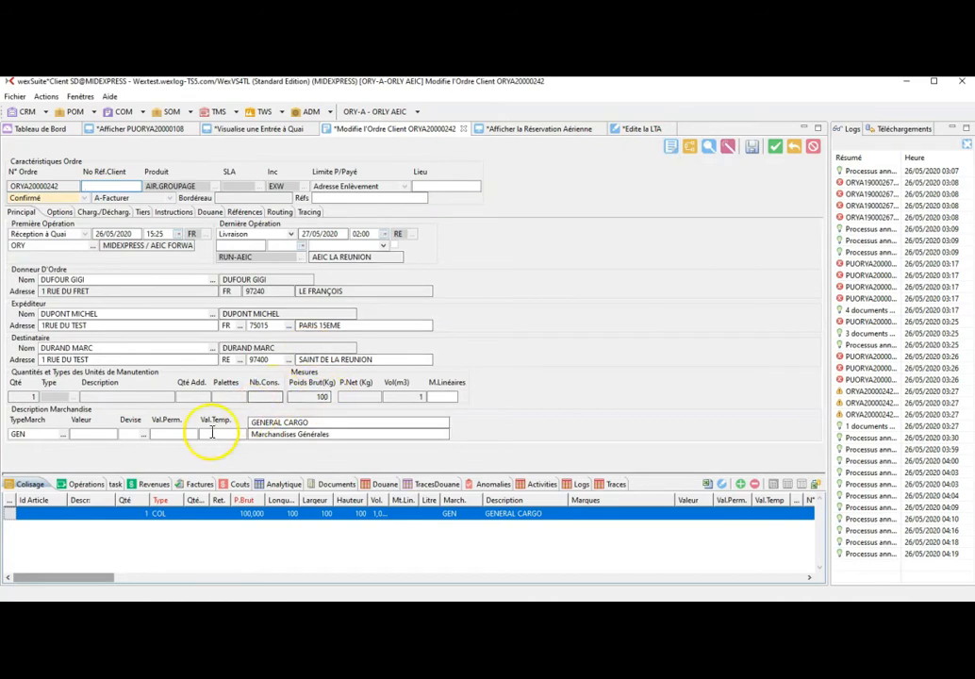
click(83, 483)
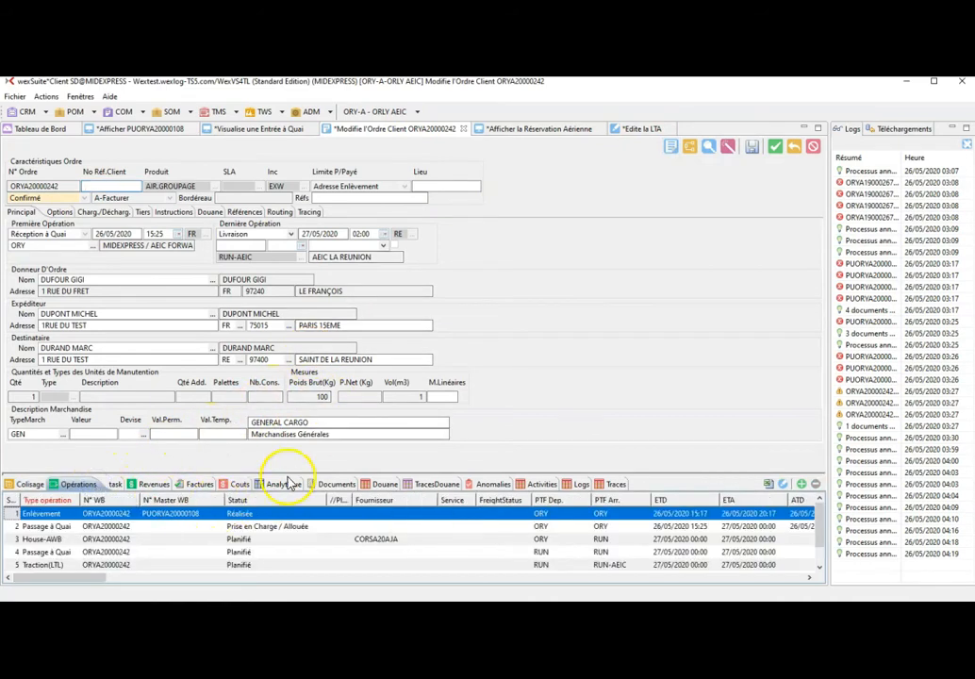
drag(297, 478, 305, 415)
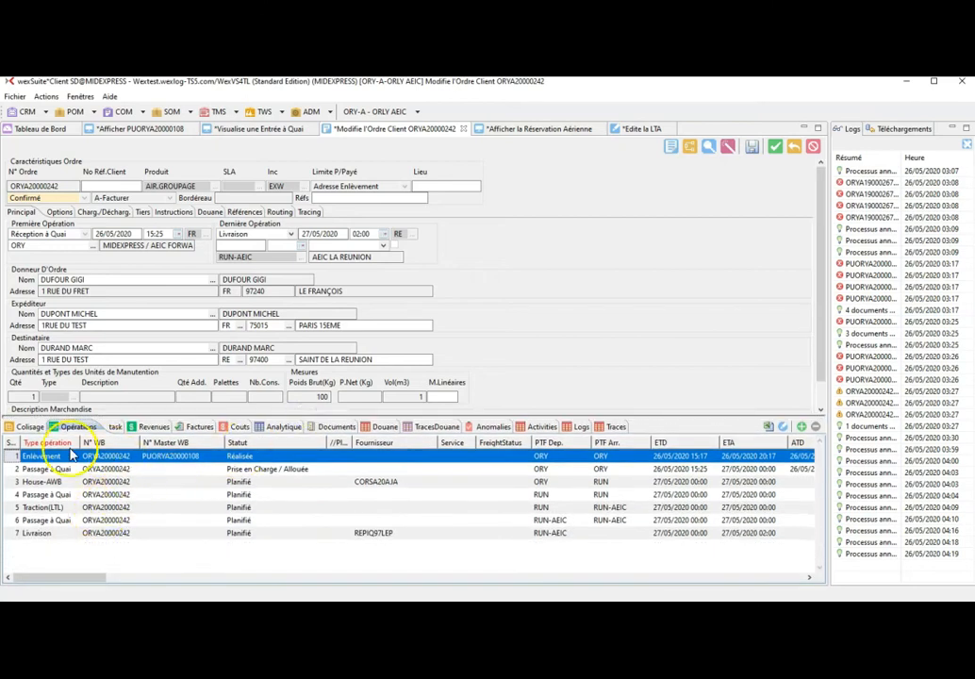
click(21, 576)
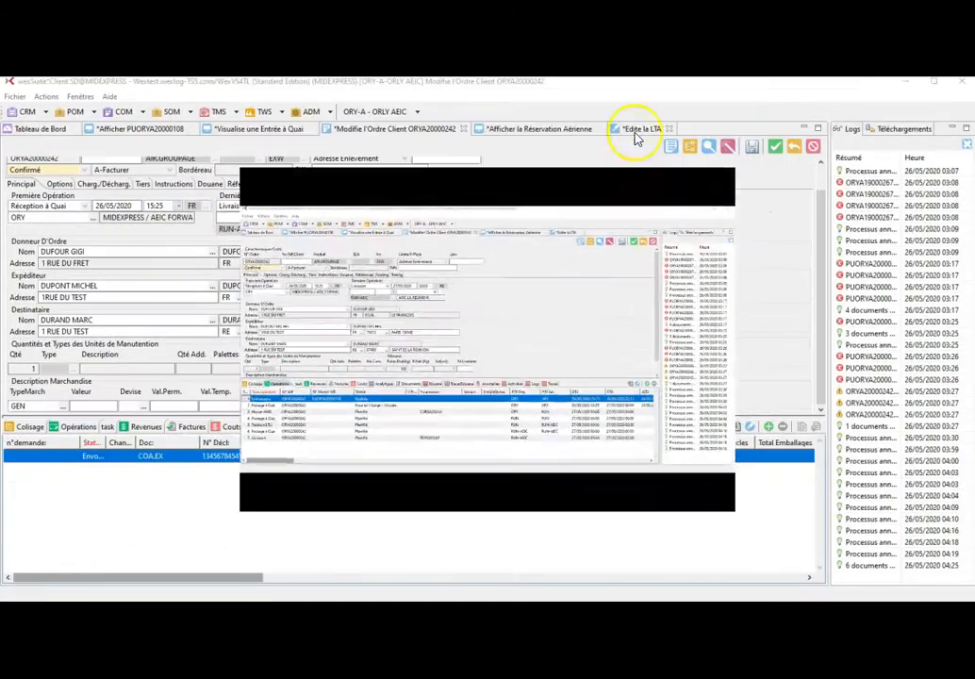
Step: Open the customs declaration COA.EX of the client order and set its status to Fait
click(634, 130)
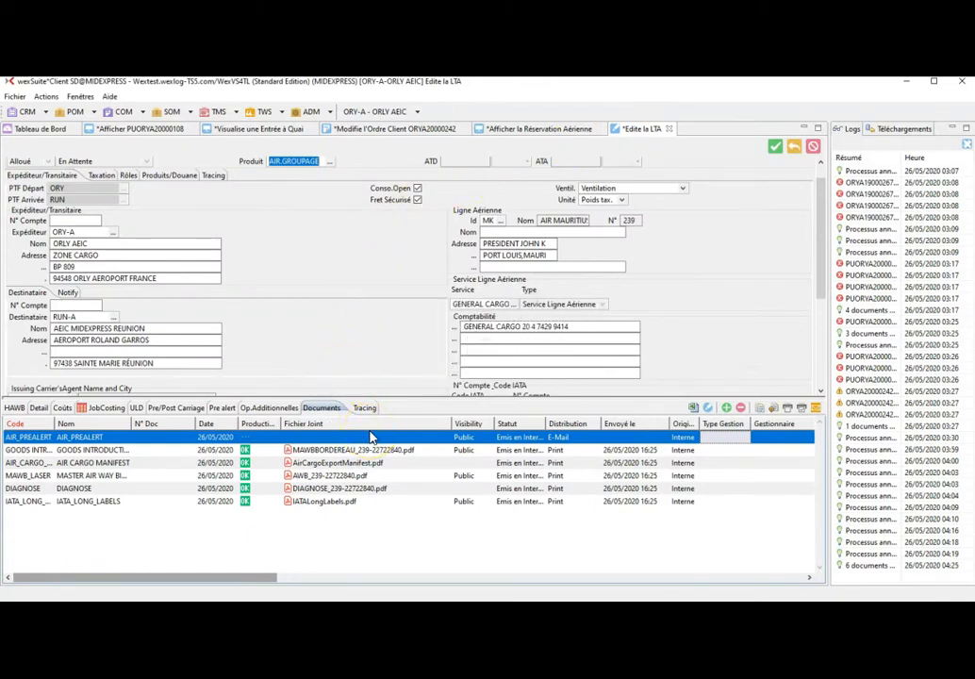
click(401, 127)
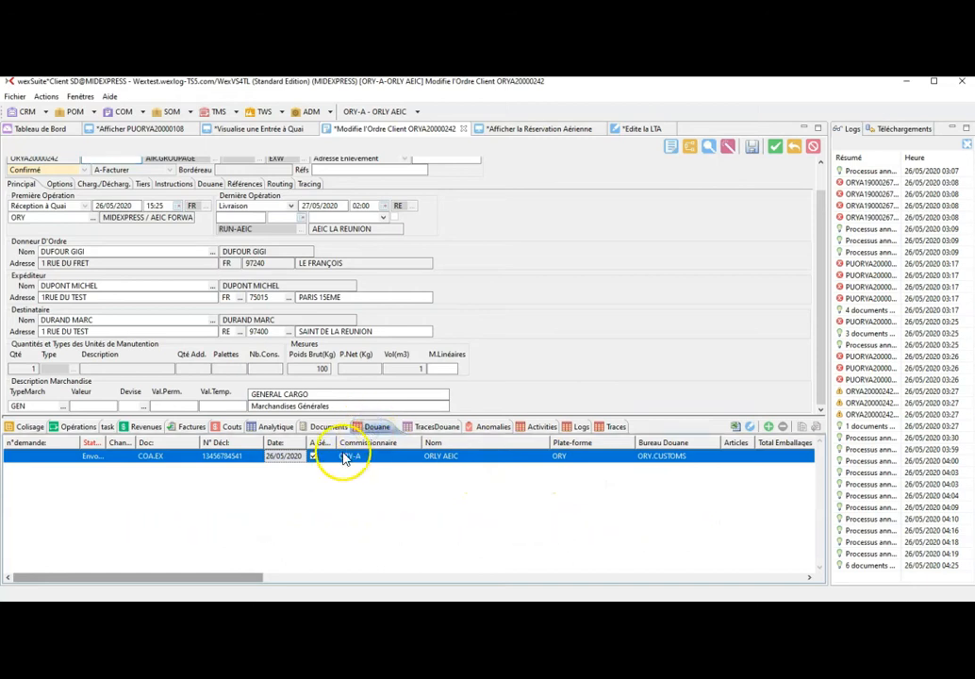
click(750, 428)
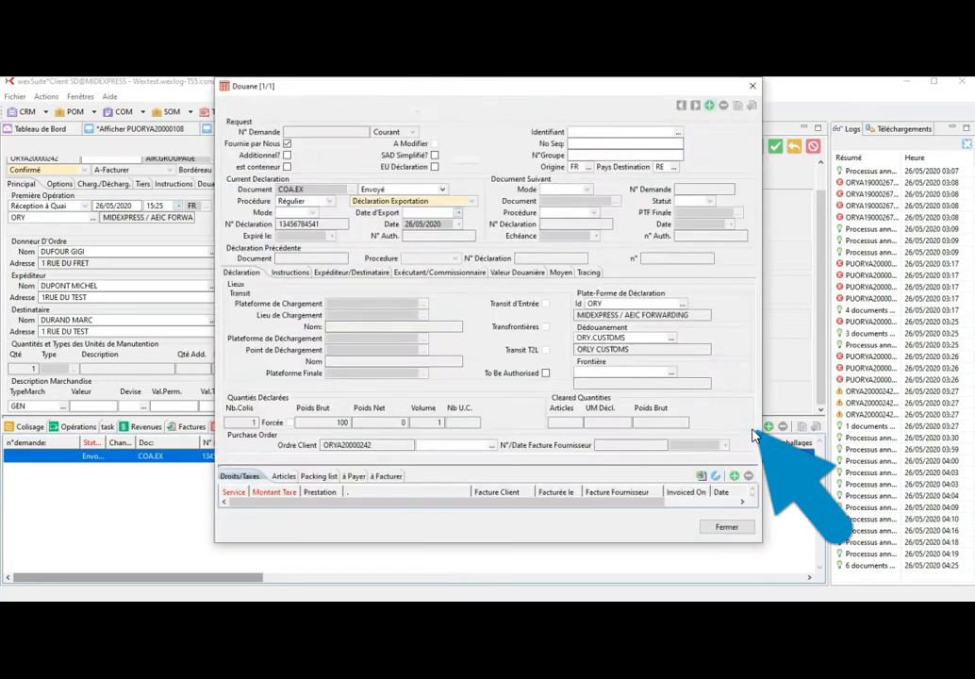
click(306, 188)
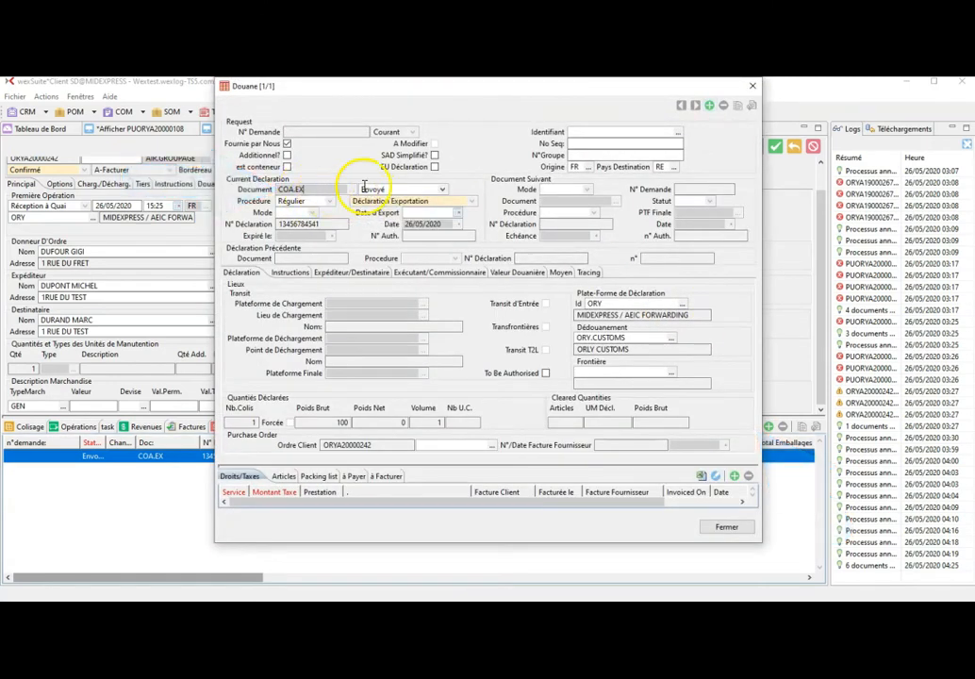
click(443, 189)
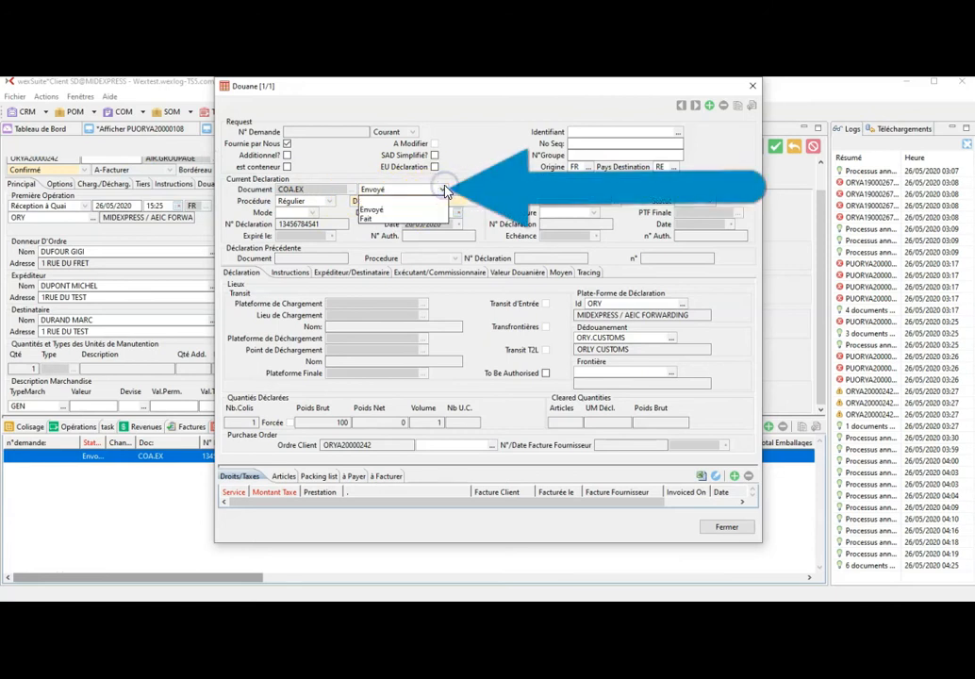
click(366, 219)
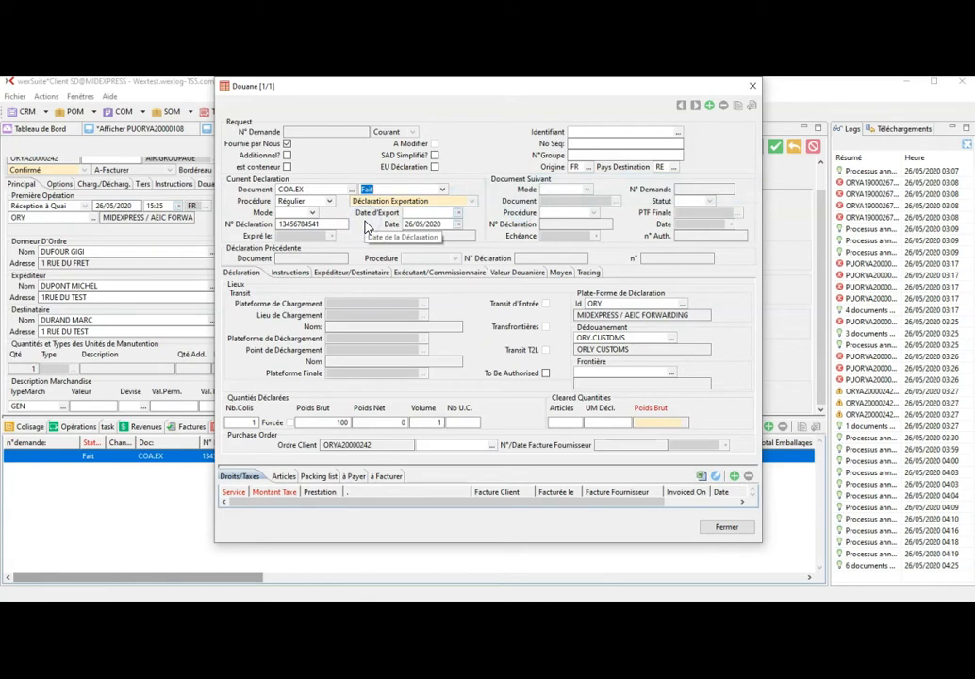
Step: Fill in the cleared gross weight of the customs declaration and close the declaration
click(331, 222)
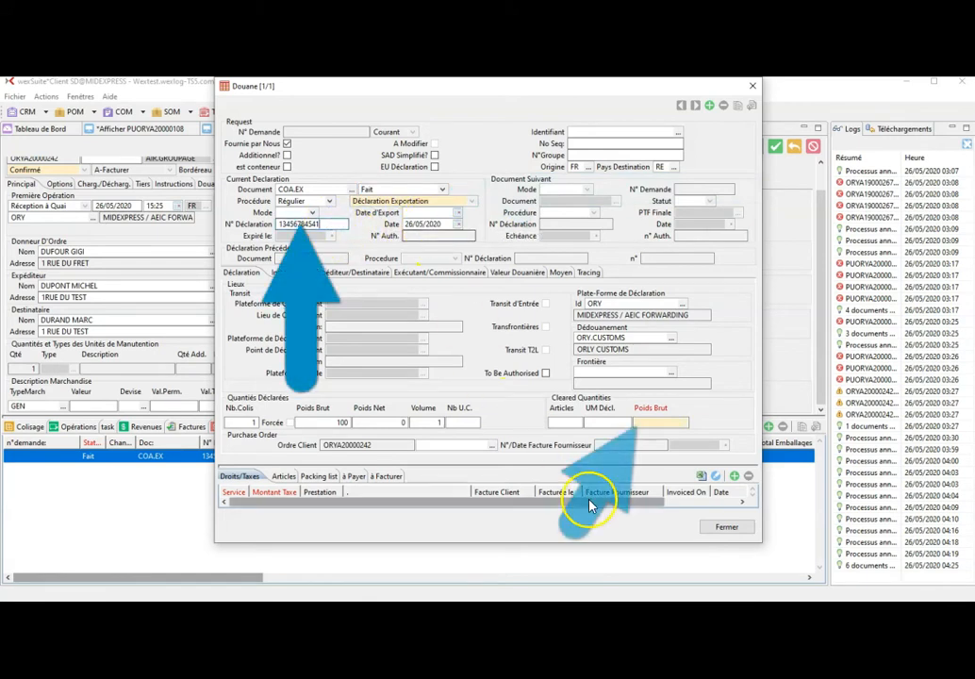
click(668, 421)
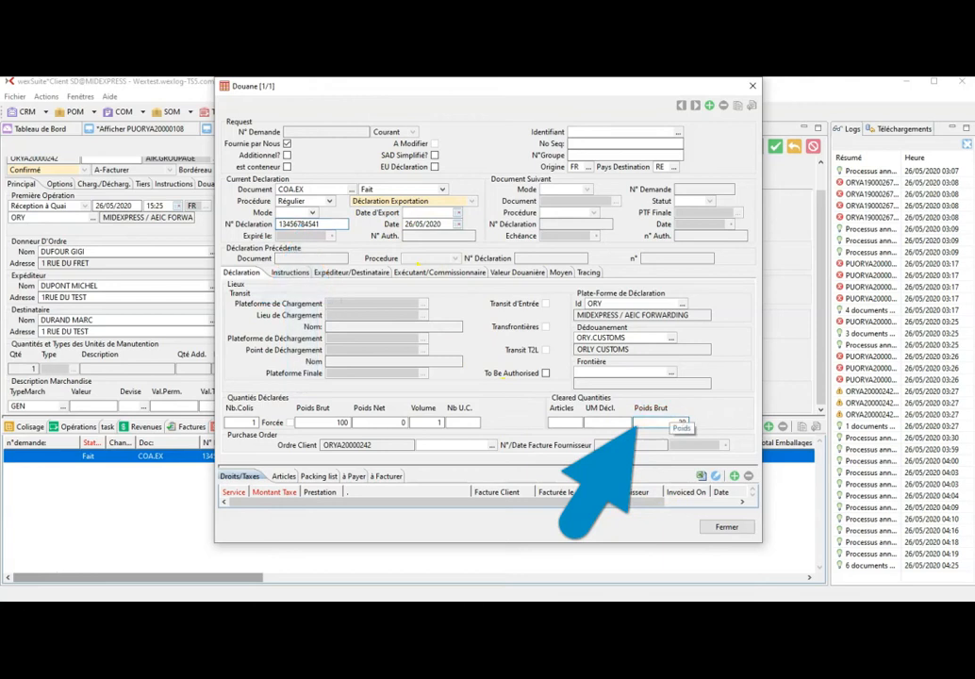
click(725, 527)
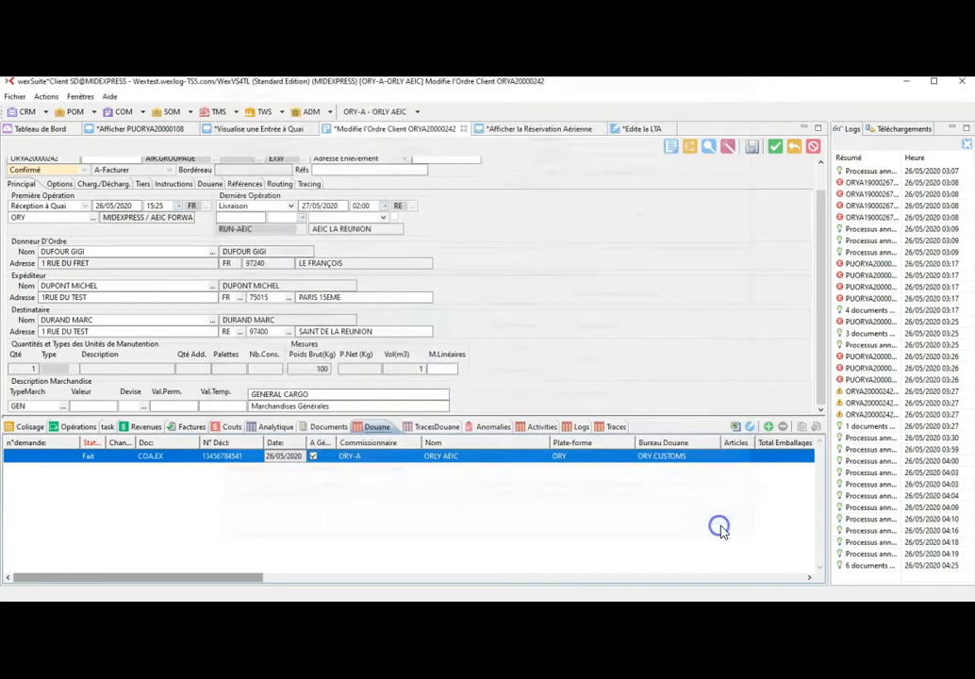
Step: Save the client order with its customs declaration and reopen it for modification
click(552, 458)
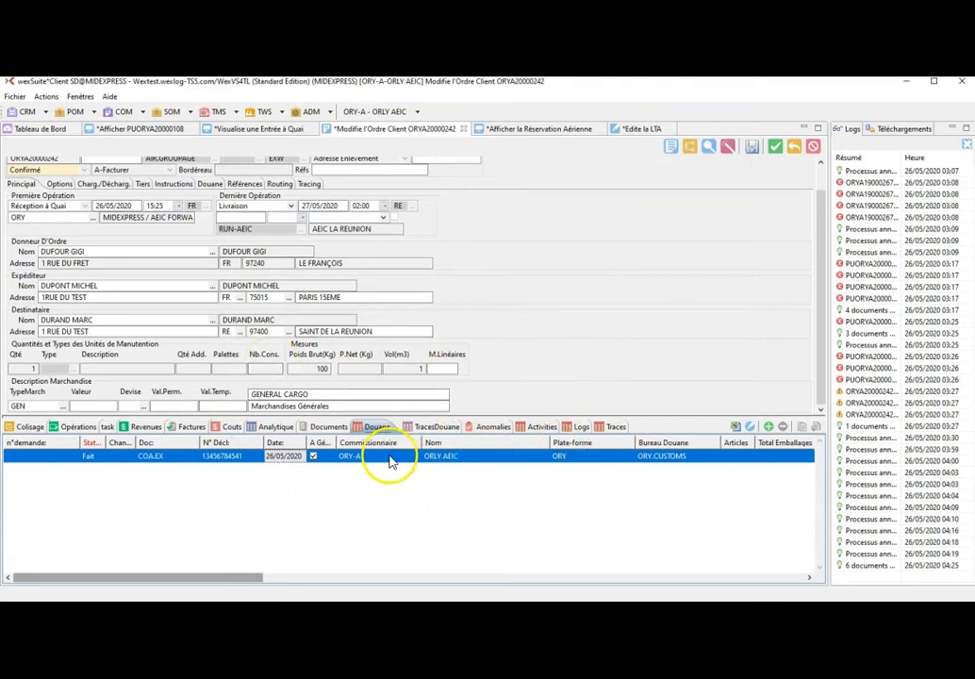
click(22, 580)
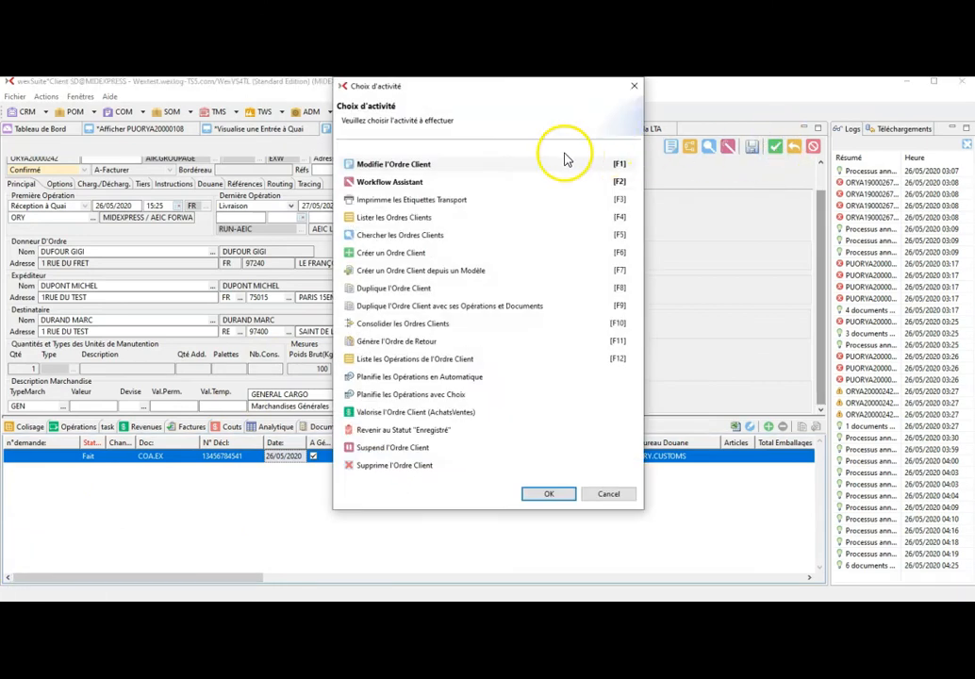
double_click(464, 170)
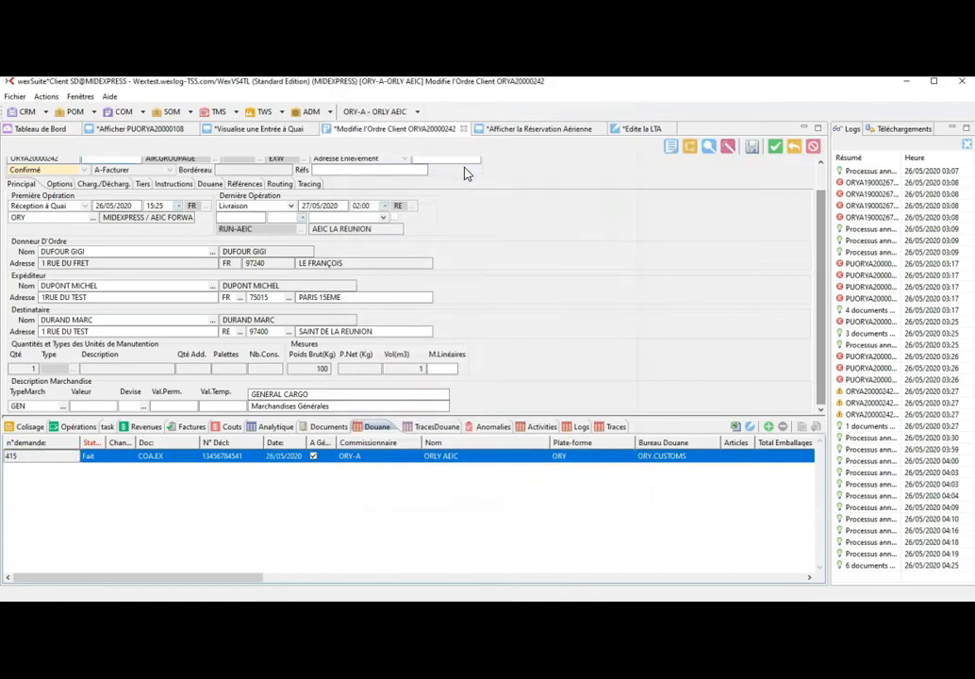
scroll(398, 247, up, 2)
scroll(396, 256, down, 2)
scroll(394, 259, up, 2)
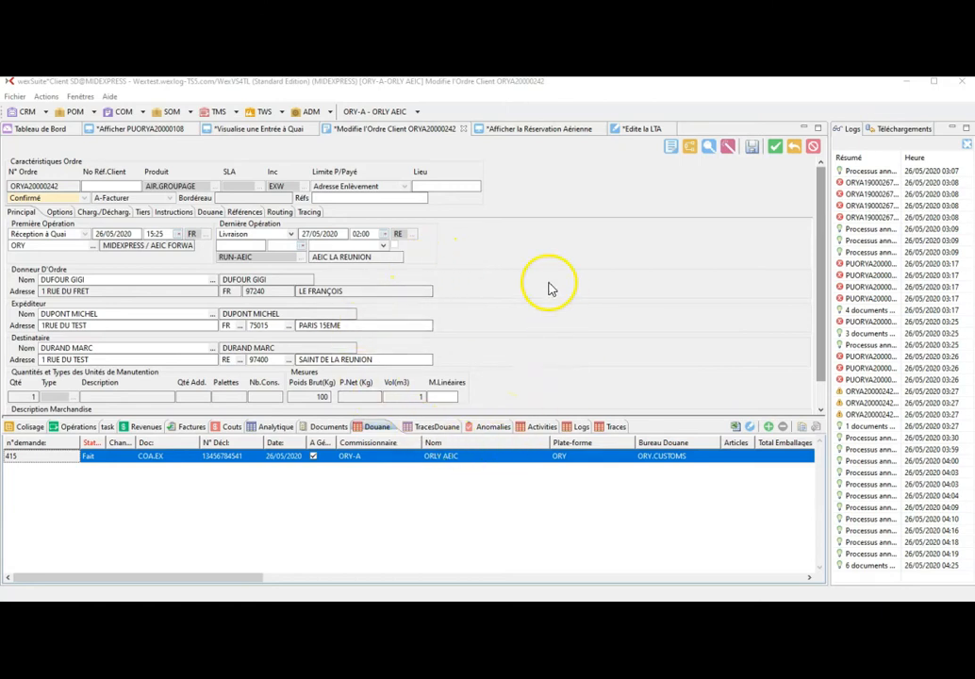
Step: Generate all remaining LTA documents: pre-alert, goods introduction into airport, air cargo manifest, Diagnose and IATA long labels
click(649, 130)
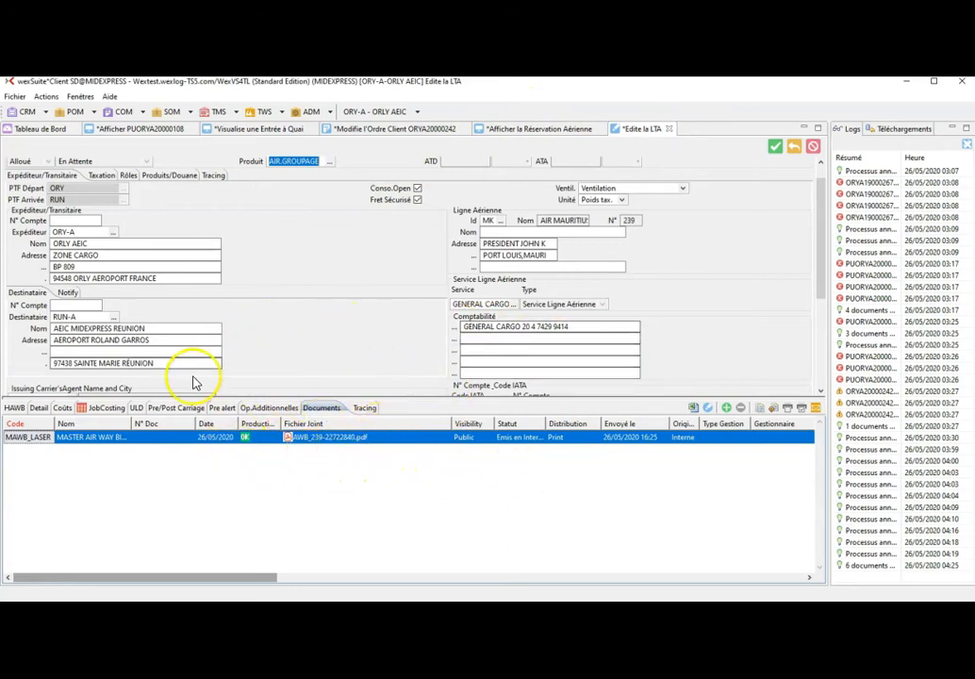
click(773, 410)
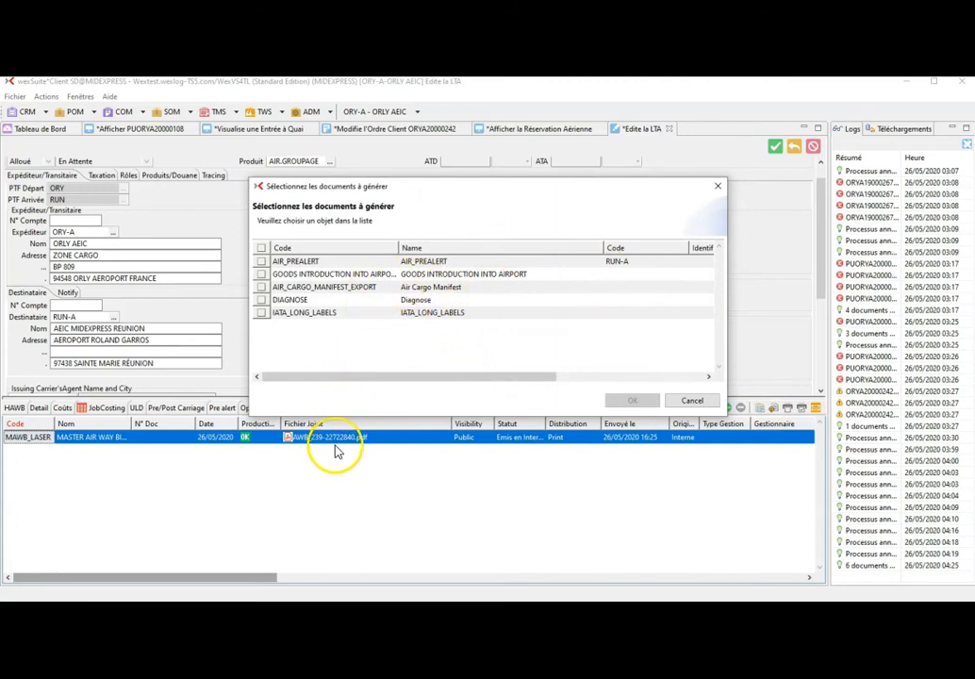
click(261, 247)
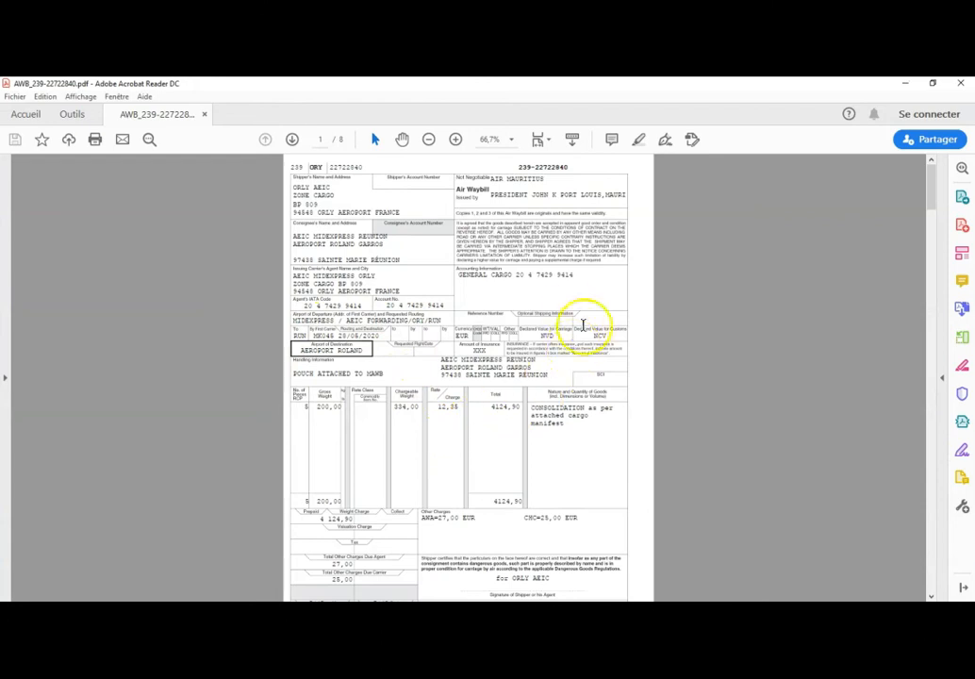
Step: Look through the pages of the master air waybill PDF, checking weights, charges and SCI
scroll(563, 314, down, 10)
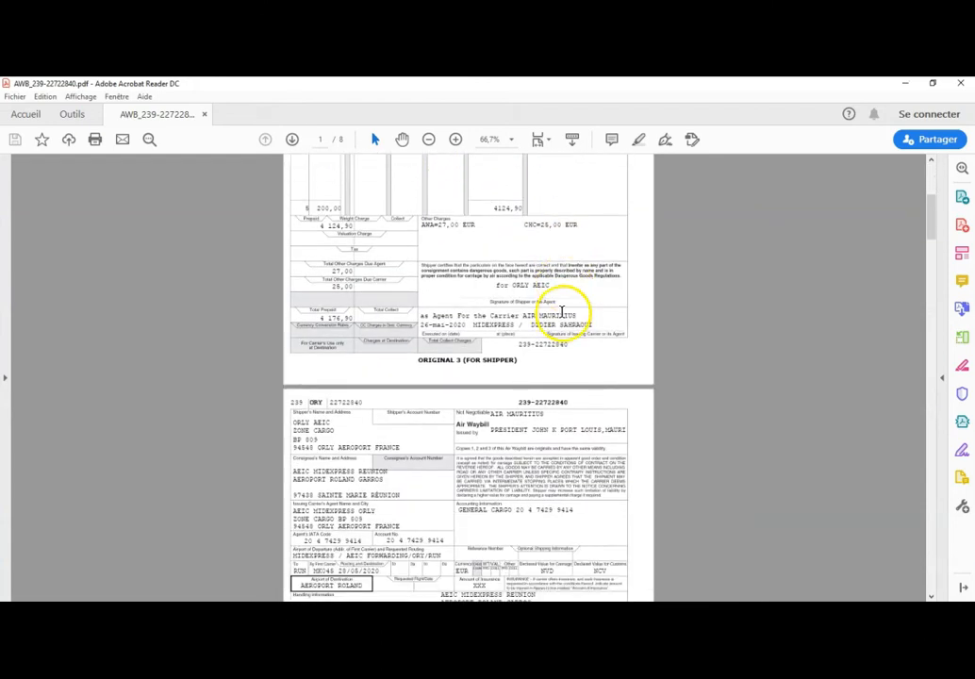
scroll(563, 314, down, 10)
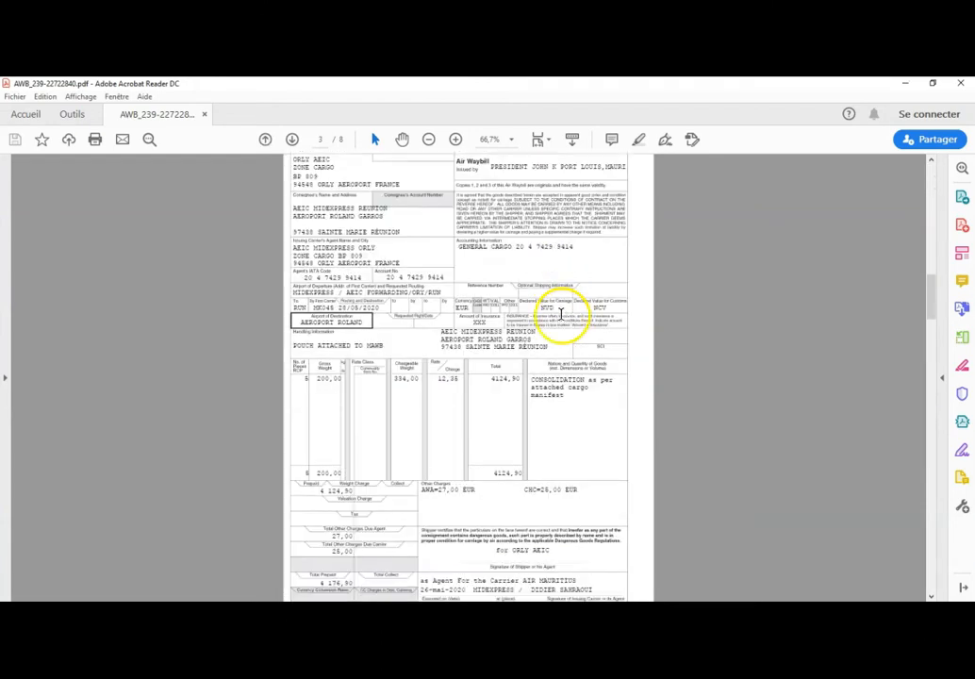
scroll(563, 314, down, 2)
scroll(563, 314, up, 10)
scroll(563, 314, down, 5)
scroll(561, 314, up, 15)
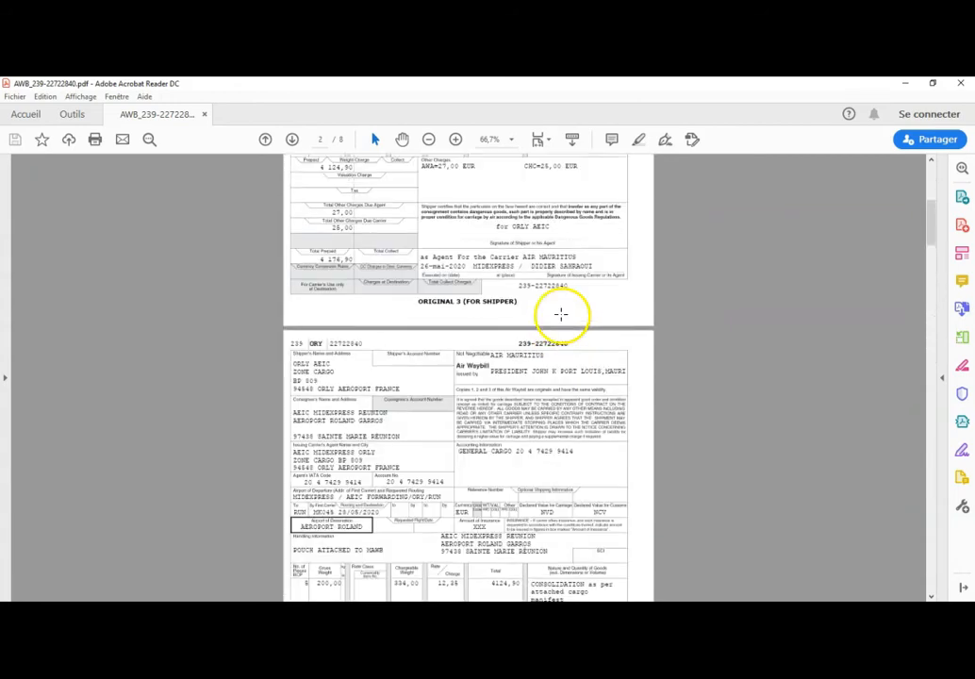
scroll(561, 314, up, 4)
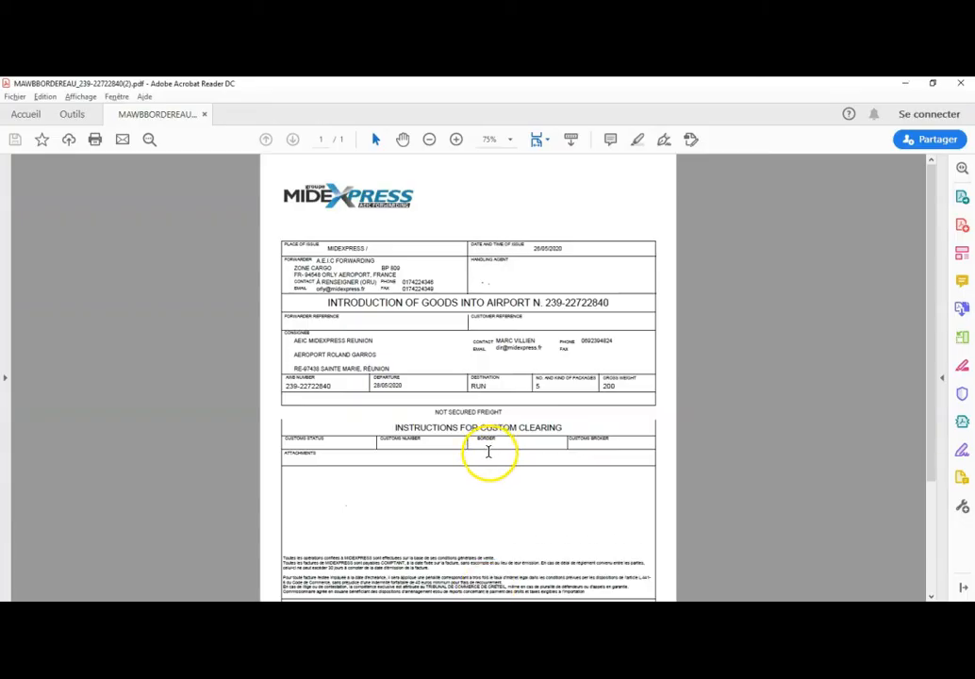
Step: Review the goods introduction into airport PDF and look at the air cargo manifest
scroll(492, 464, down, 3)
scroll(486, 482, up, 3)
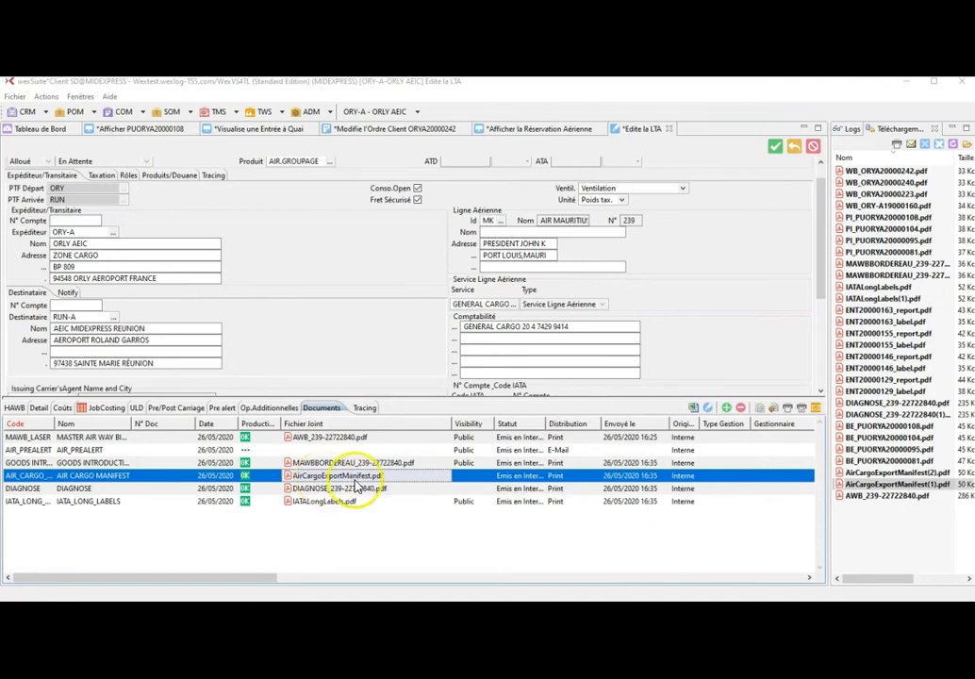
click(430, 611)
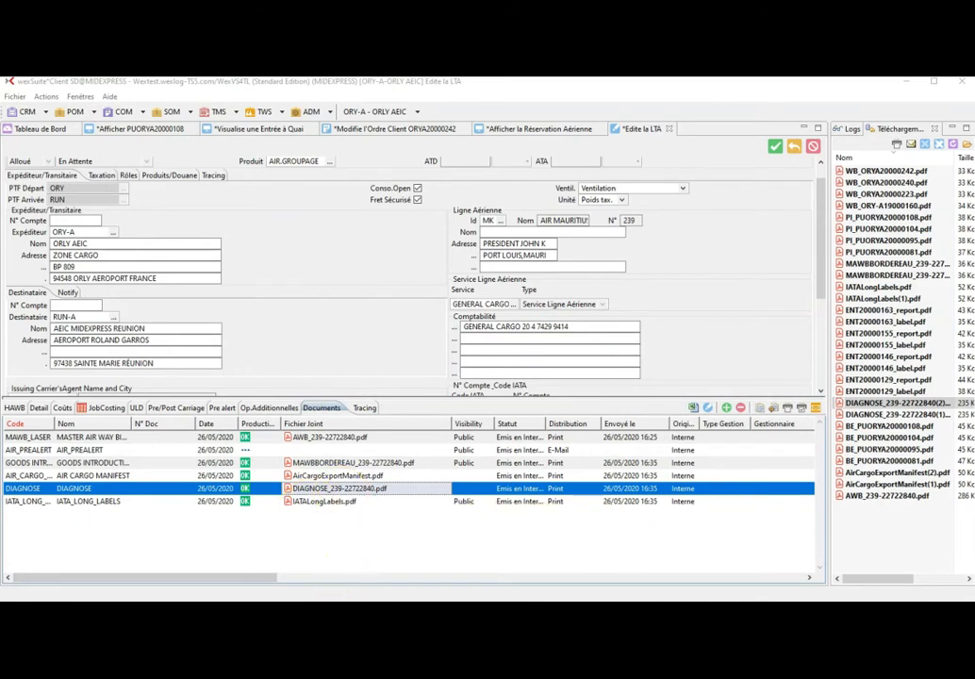
Step: Examine the Diagnose security document, checking the LTA, destination, package and weight entries
scroll(456, 349, down, 5)
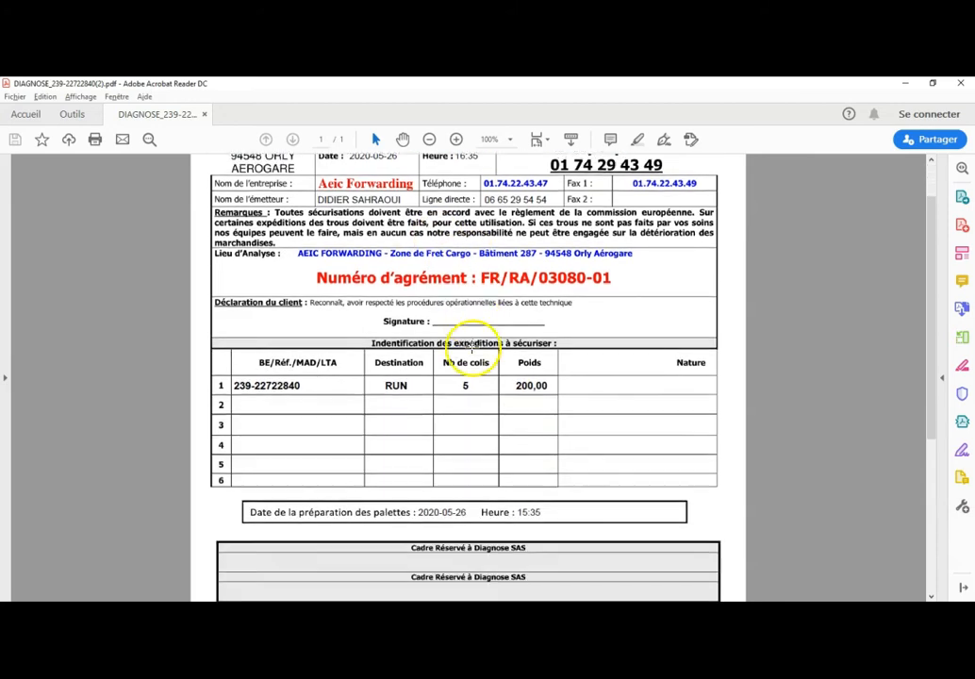
scroll(458, 350, up, 1)
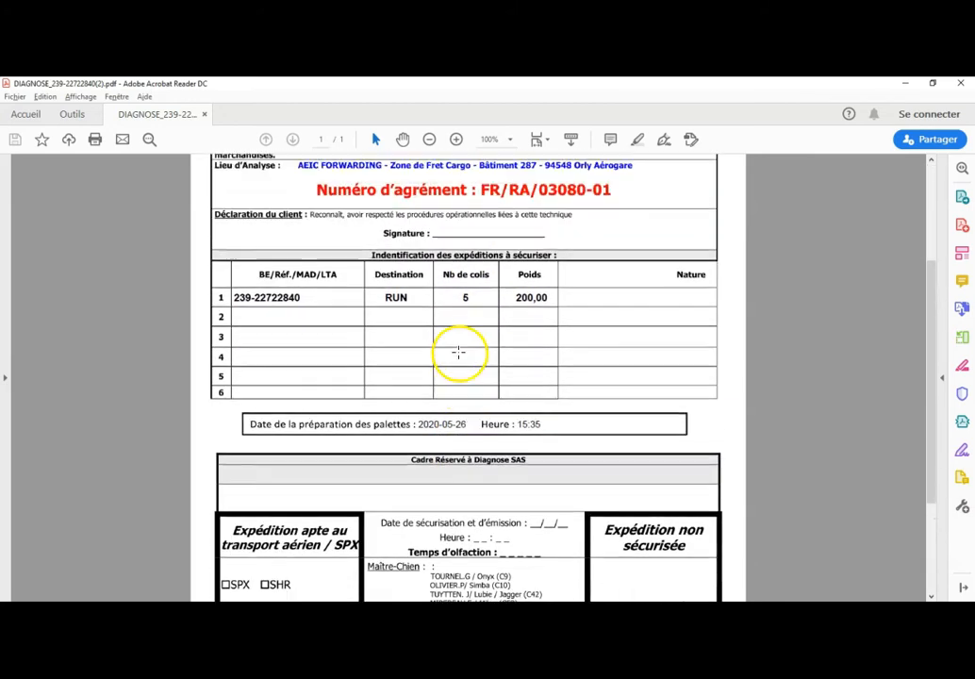
scroll(359, 381, up, 2)
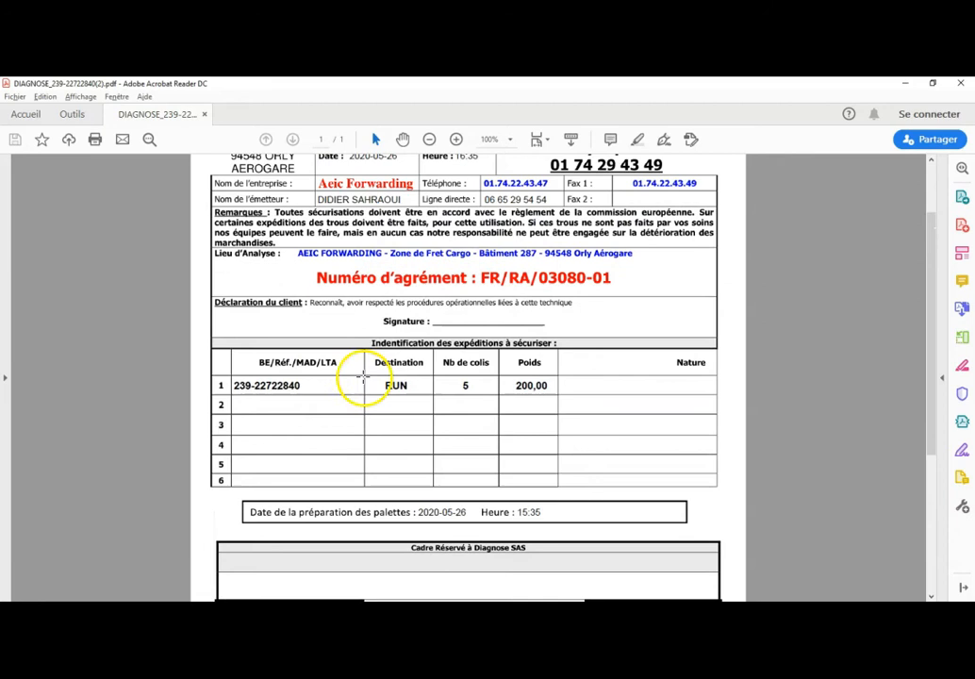
scroll(281, 390, up, 1)
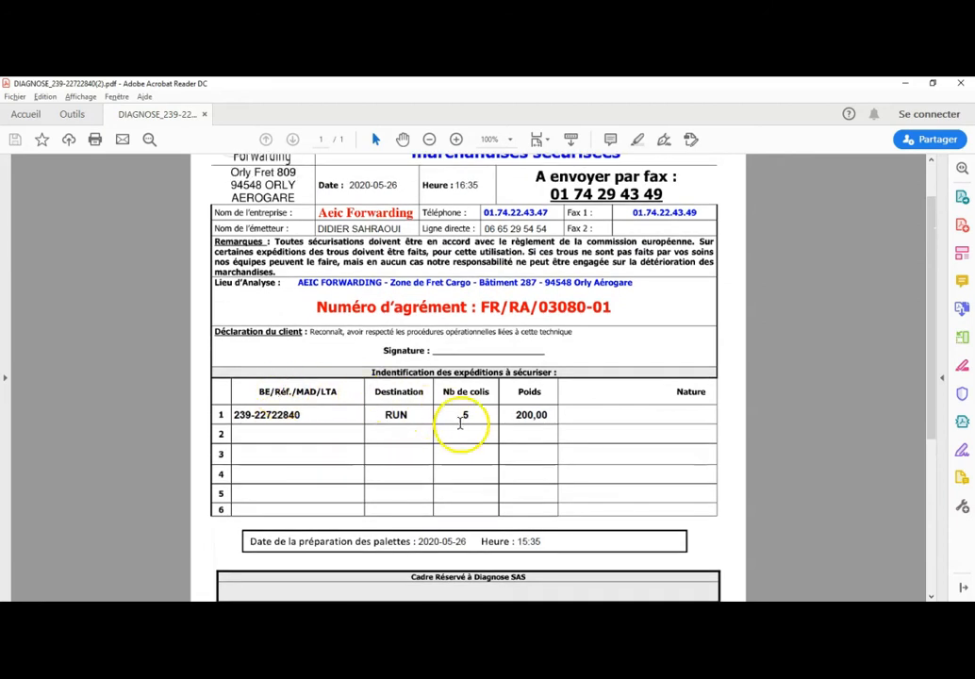
scroll(535, 412, up, 1)
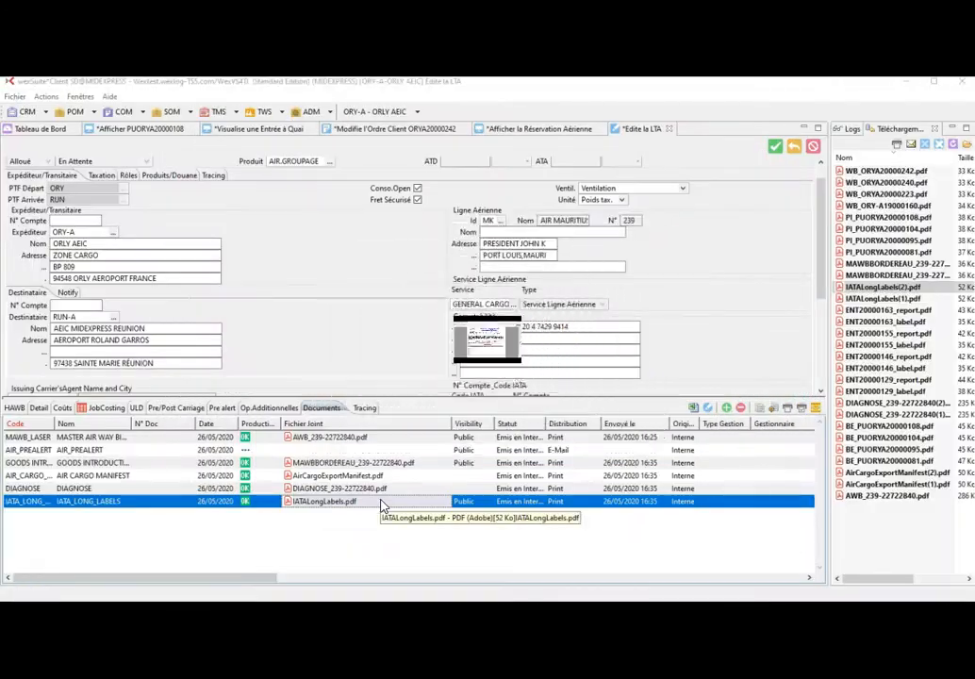
Step: Look through the IATA long labels PDF, checking the label for each package
click(388, 517)
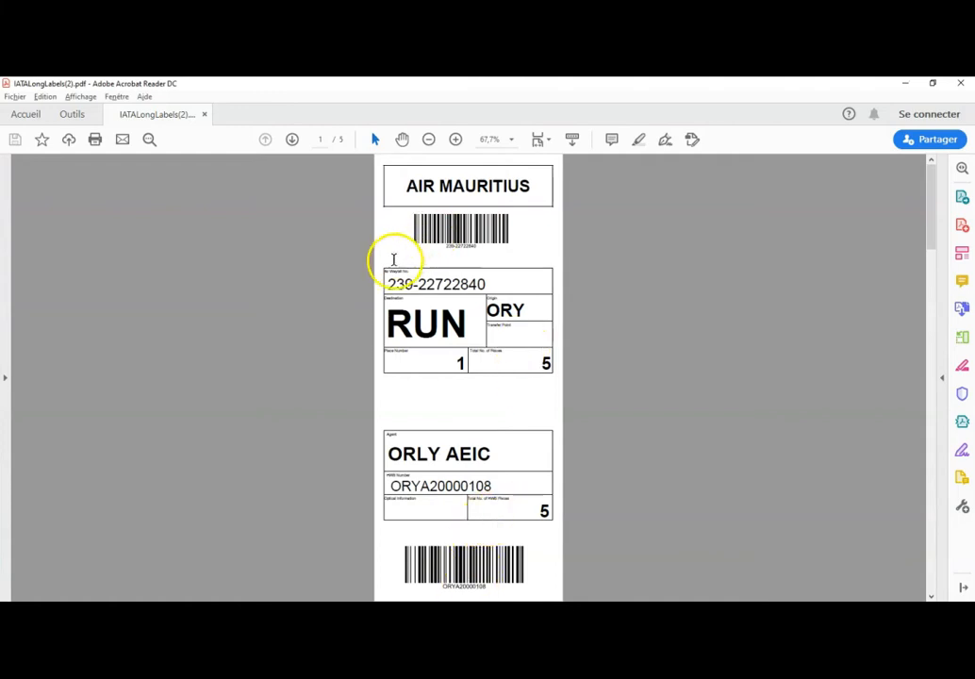
scroll(451, 483, down, 1)
scroll(456, 482, down, 4)
scroll(427, 482, down, 4)
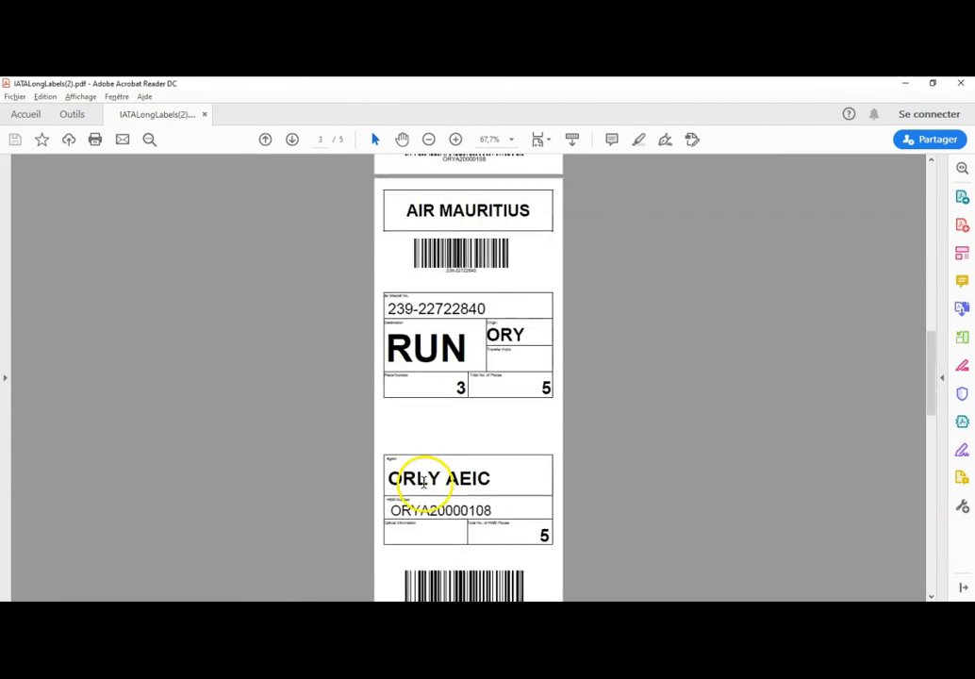
scroll(424, 481, up, 6)
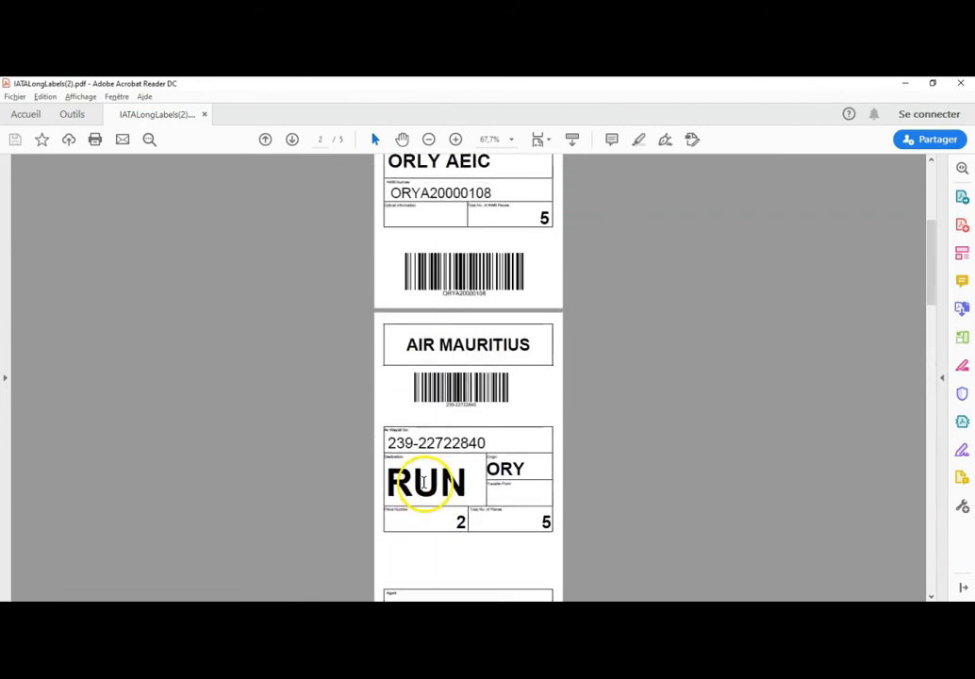
scroll(423, 483, up, 4)
Step: Review the recipient and flight details of the LTA's pre-alert e-mail draft and close the message
mouse_move(48, 552)
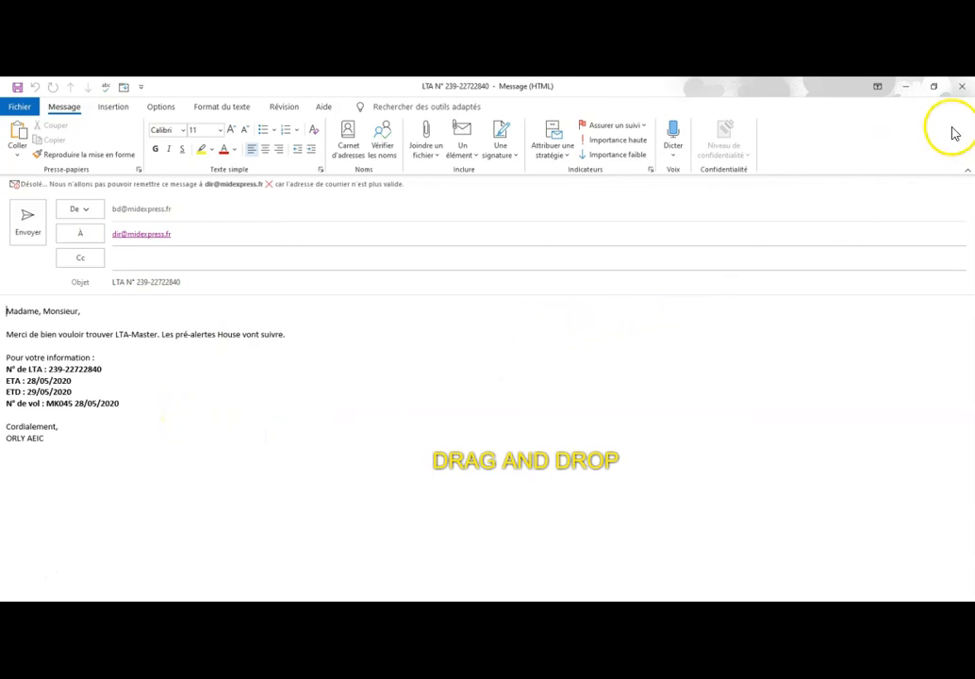
click(961, 86)
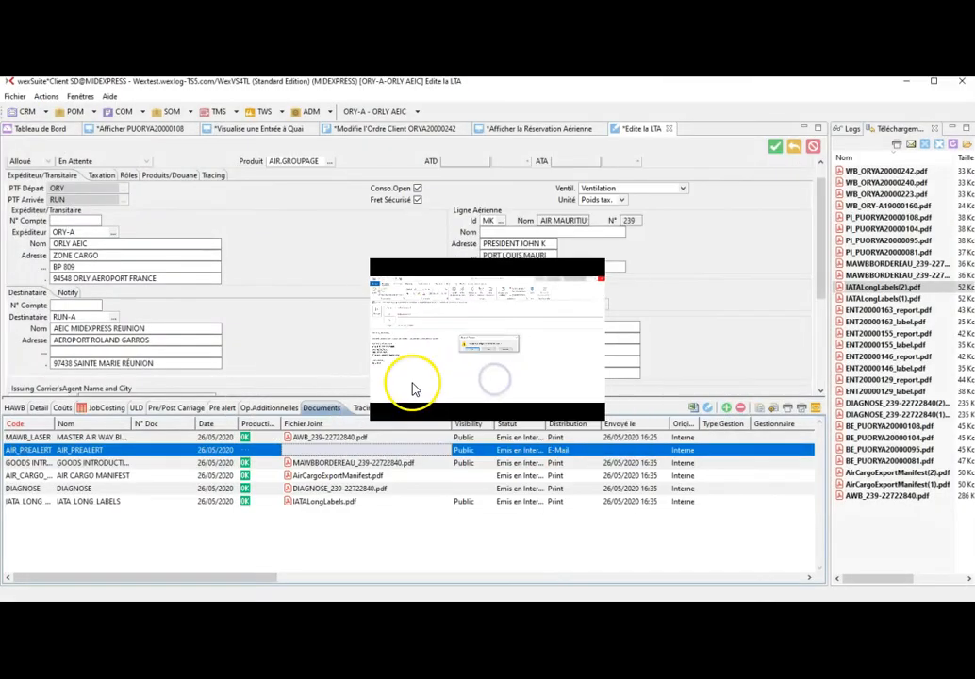
Step: Return to the client order and display its package details
click(22, 576)
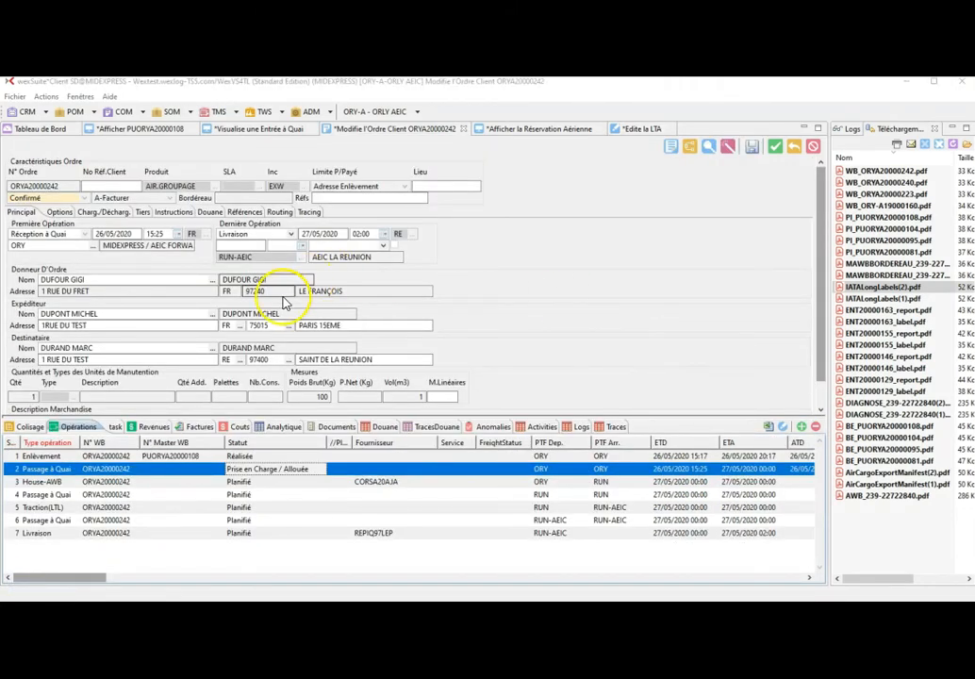
click(14, 429)
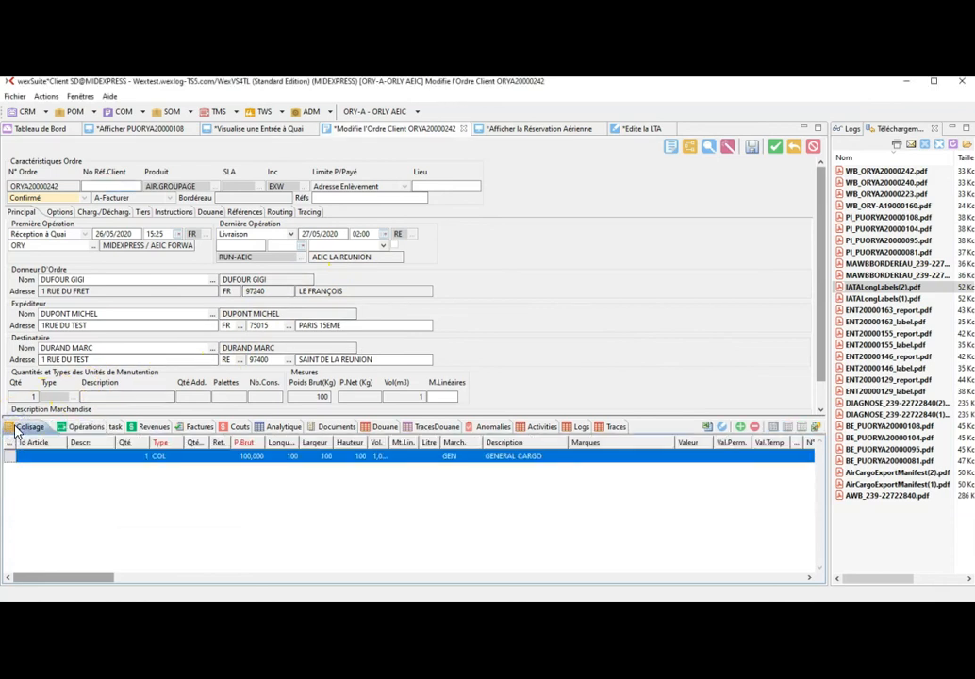